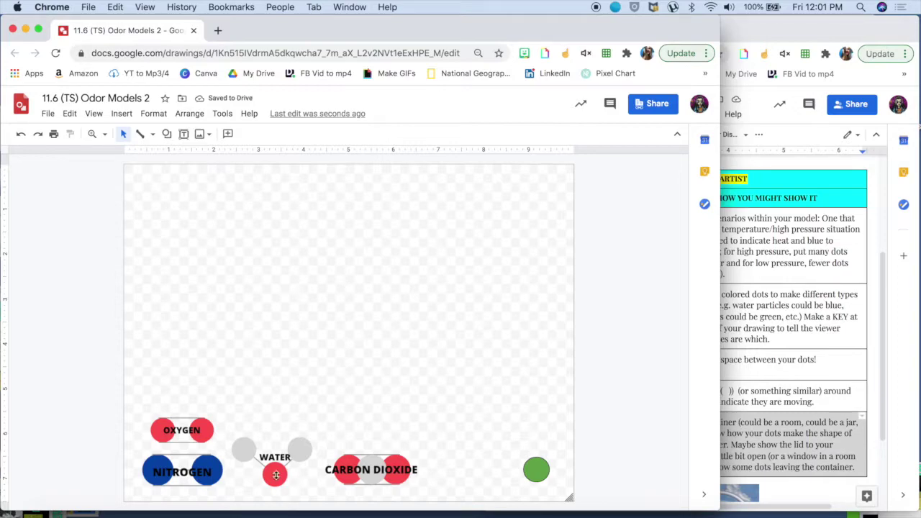
# Step: Open the web image search for inserting a picture and search for "room"
pyautogui.click(119, 117)
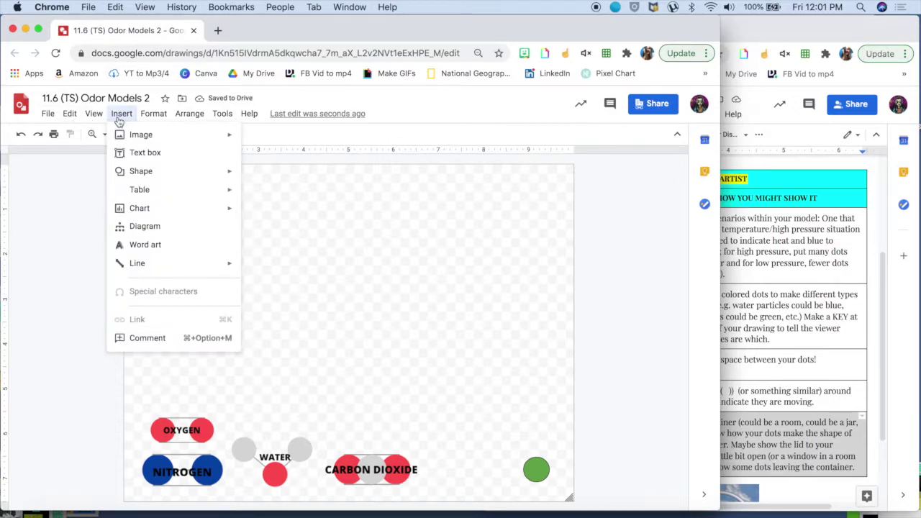
pyautogui.moveTo(153, 137)
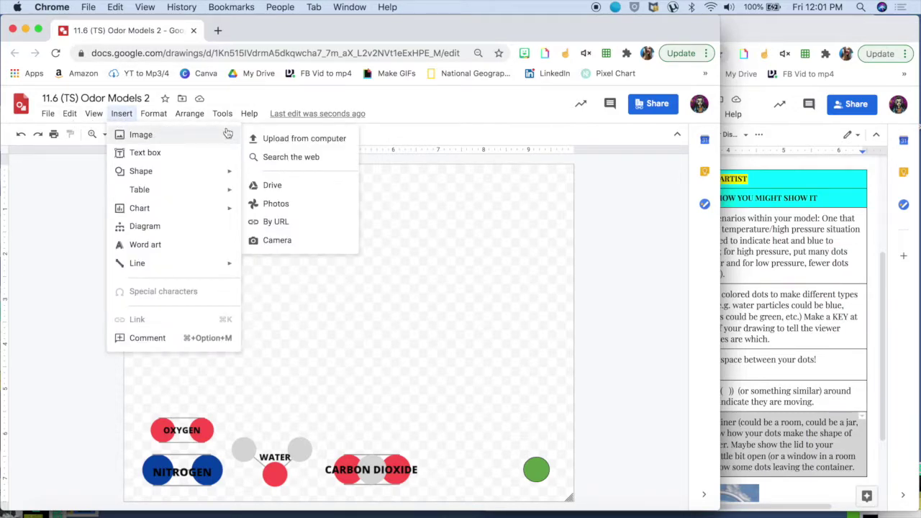
pyautogui.click(285, 160)
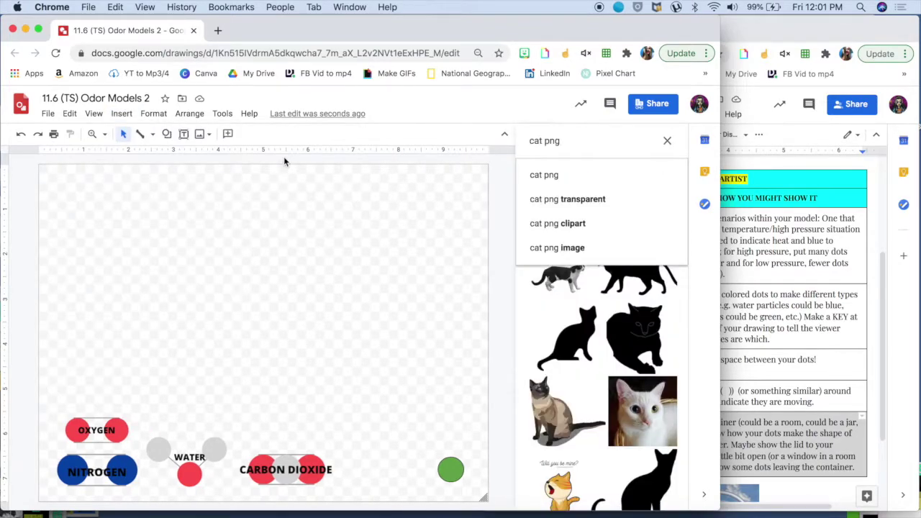
pyautogui.moveTo(555, 143); pyautogui.dragTo(521, 143)
pyautogui.press('BackSpace')
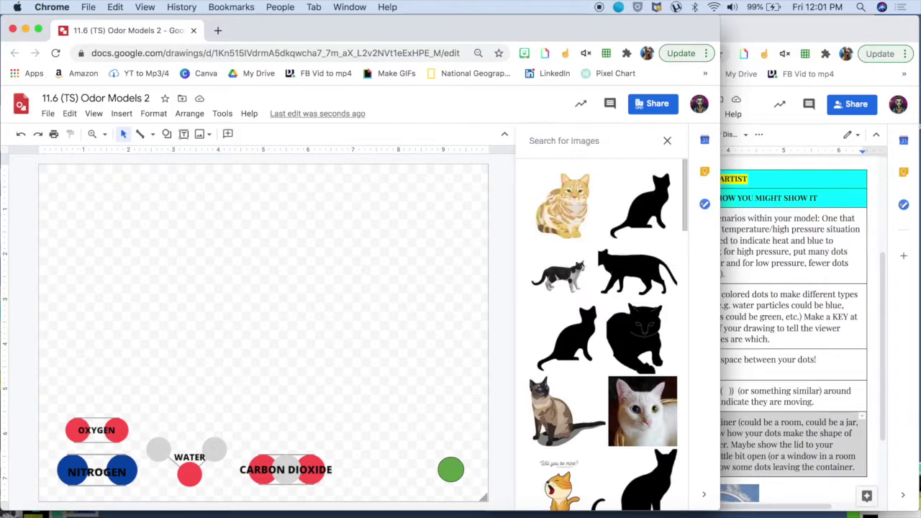
pyautogui.write('room')
pyautogui.press('Return')
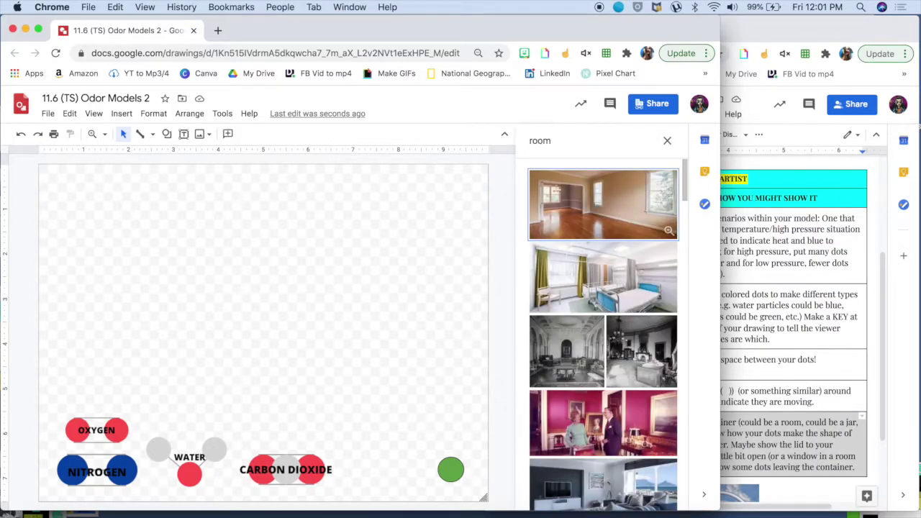
# Step: Insert the photo of the old wood-panelled room with a fireplace and leaded windows from the image results
pyautogui.scroll(-10, 638, 327)
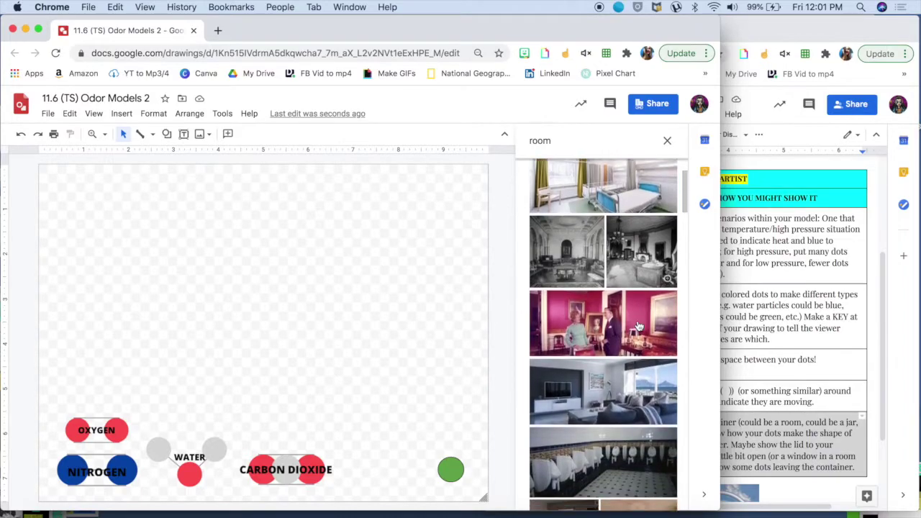
pyautogui.scroll(-10, 638, 327)
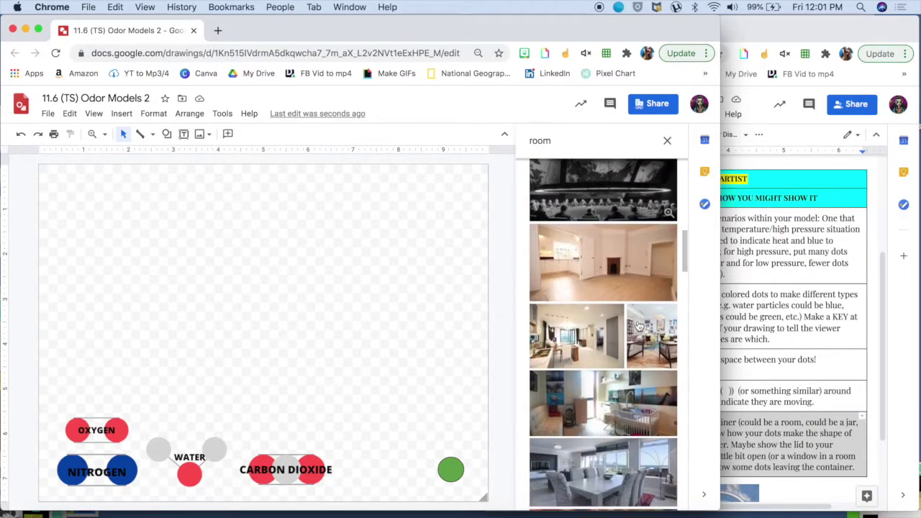
pyautogui.scroll(5, 639, 327)
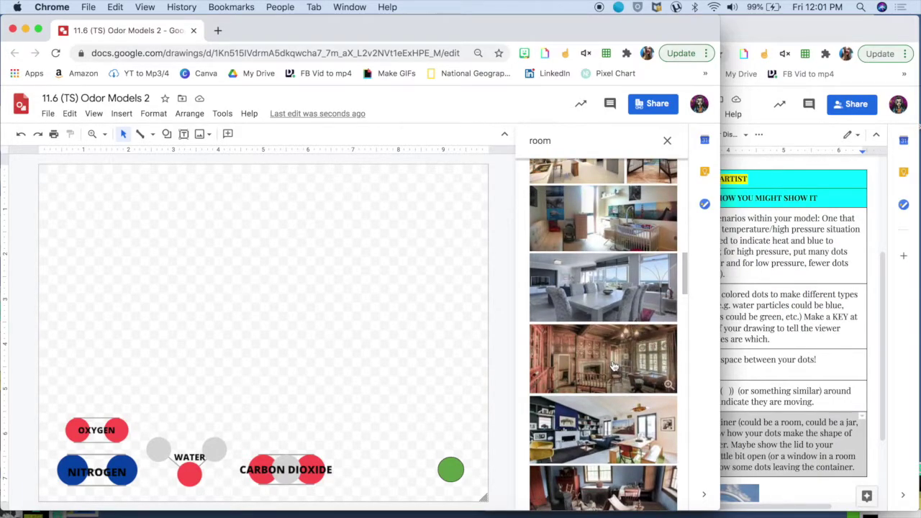
pyautogui.click(614, 367)
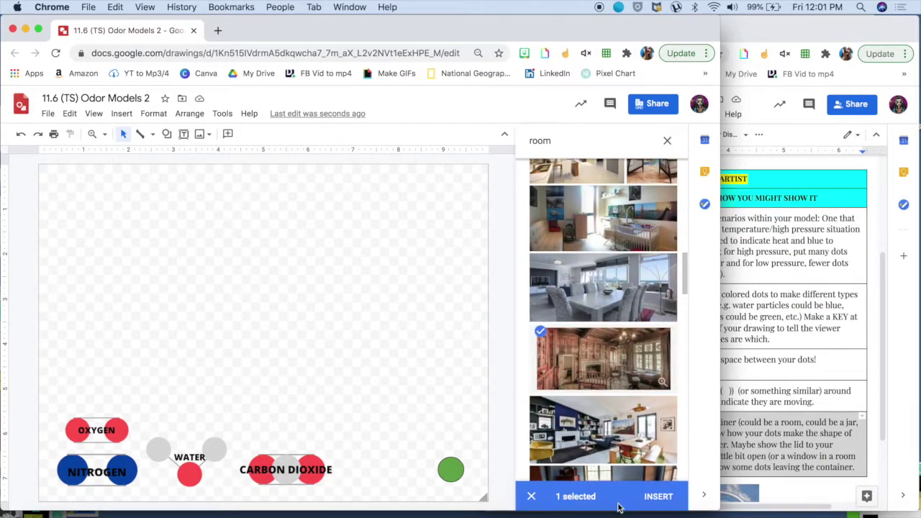
pyautogui.click(658, 497)
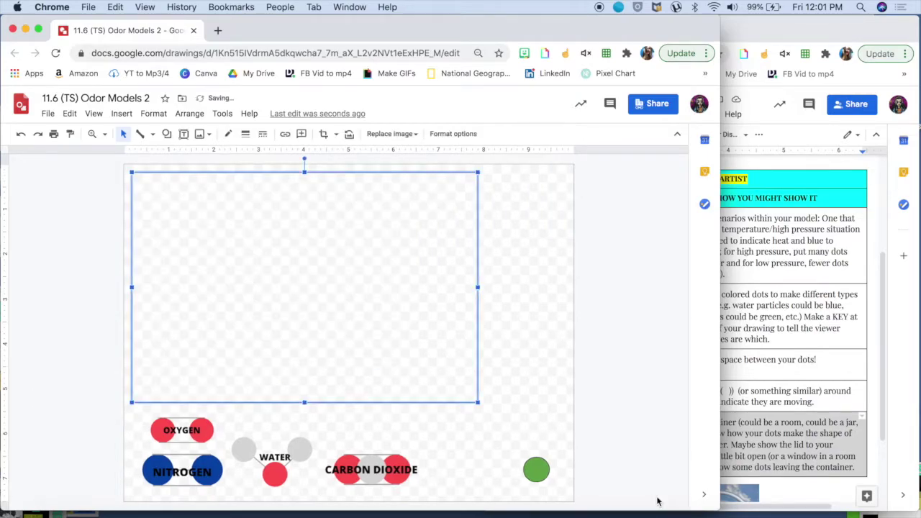
# Step: Align the room photo with the canvas's top-left corner and enlarge and stretch it to fill the entire canvas
pyautogui.moveTo(339, 287); pyautogui.dragTo(331, 279)
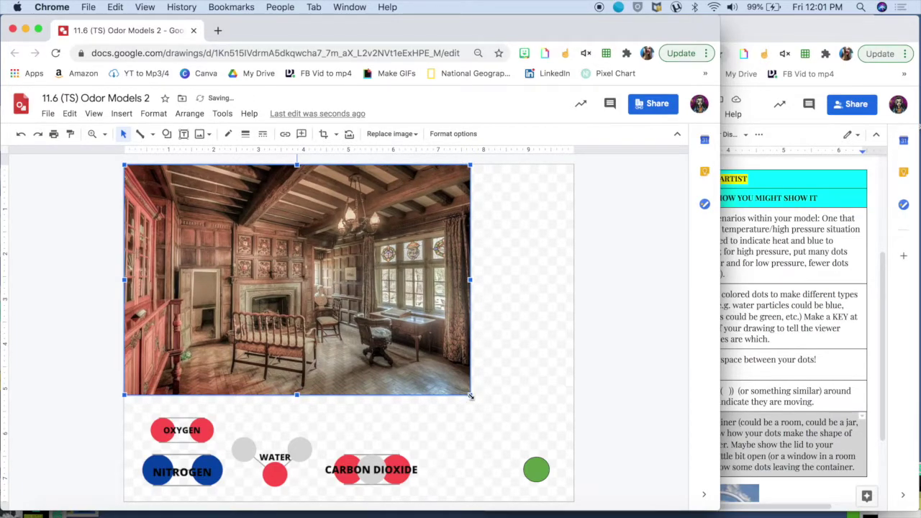
pyautogui.moveTo(471, 396); pyautogui.dragTo(540, 466)
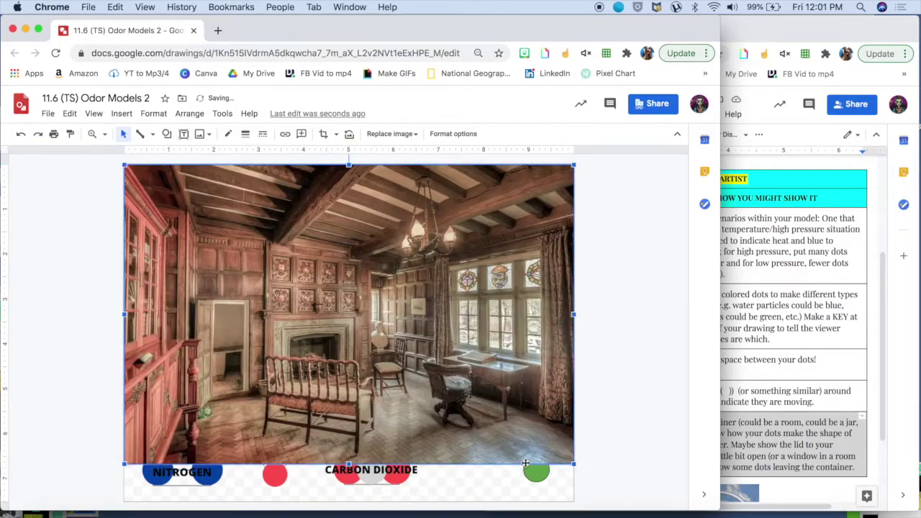
pyautogui.moveTo(348, 464); pyautogui.dragTo(351, 502)
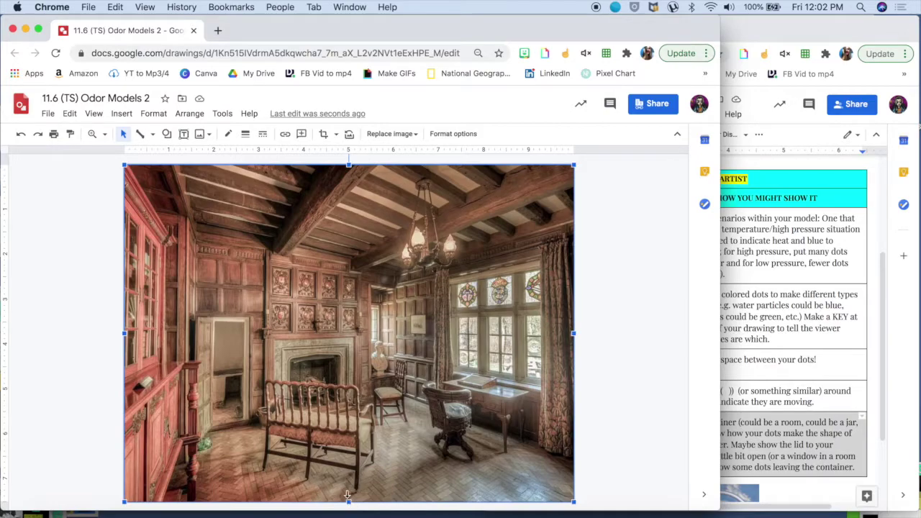
# Step: Send the room photo to the back, behind the molecule shapes, and deselect it
pyautogui.rightClick(307, 290)
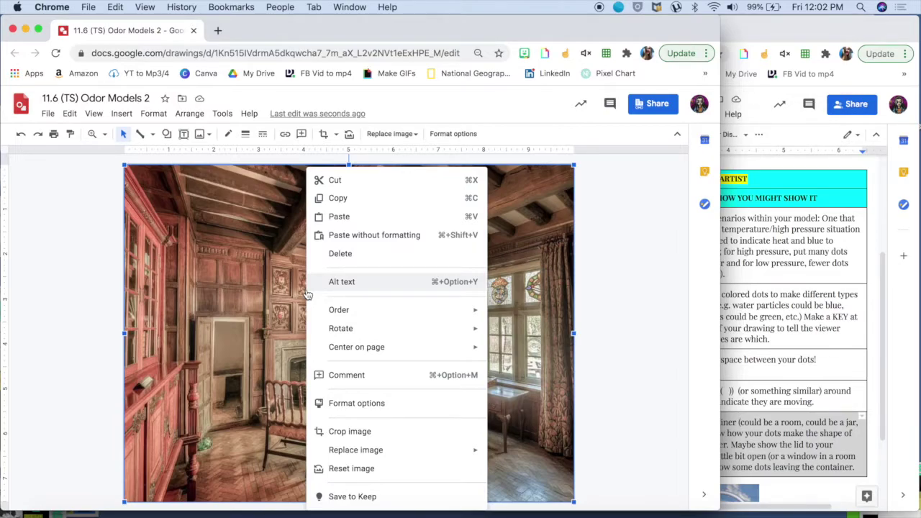
pyautogui.moveTo(333, 311)
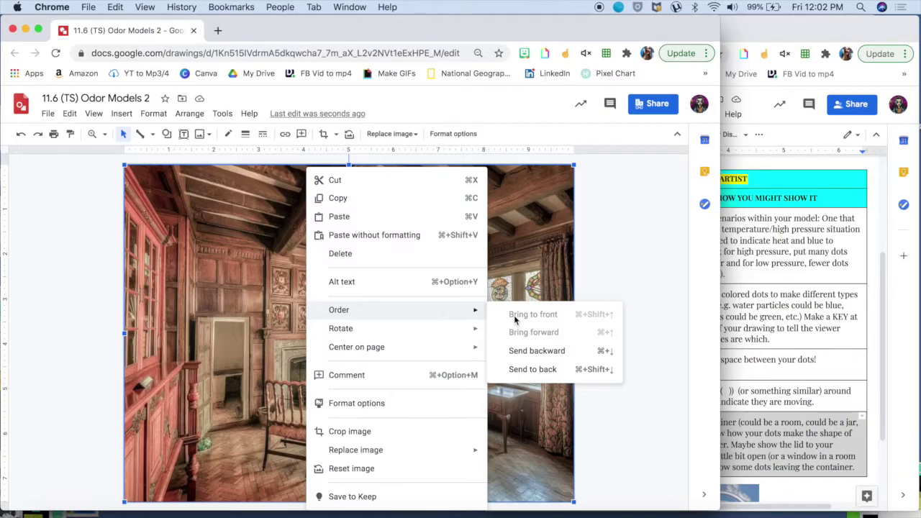
pyautogui.click(536, 370)
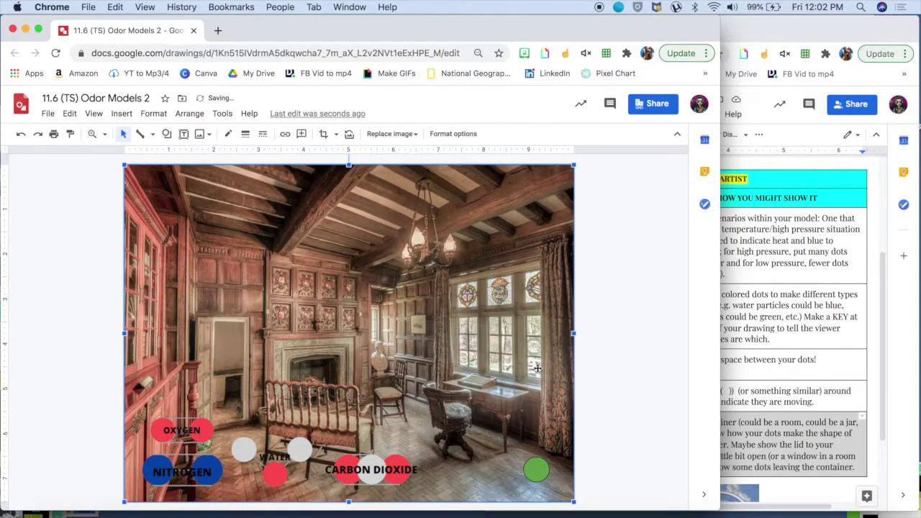
pyautogui.click(618, 268)
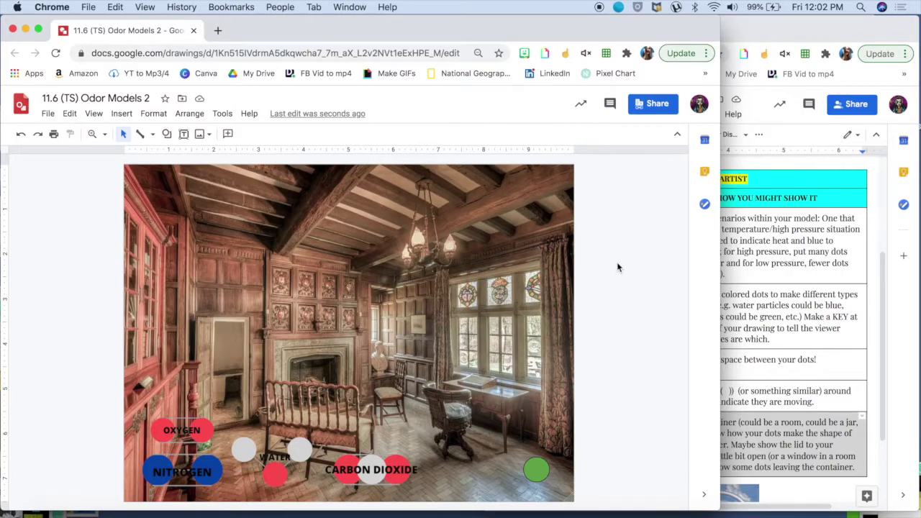
# Step: Search the web for "litter box" images to insert into the drawing
pyautogui.click(46, 115)
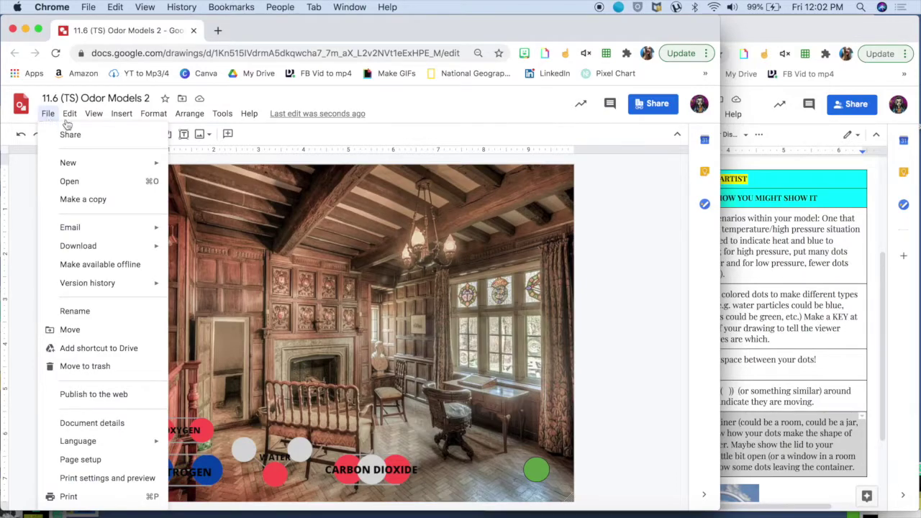
pyautogui.click(121, 113)
pyautogui.moveTo(127, 136)
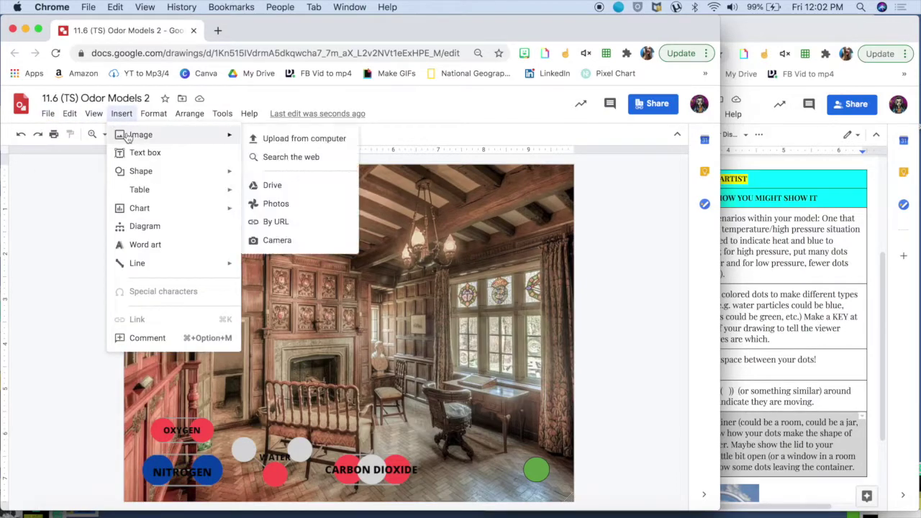
pyautogui.click(253, 157)
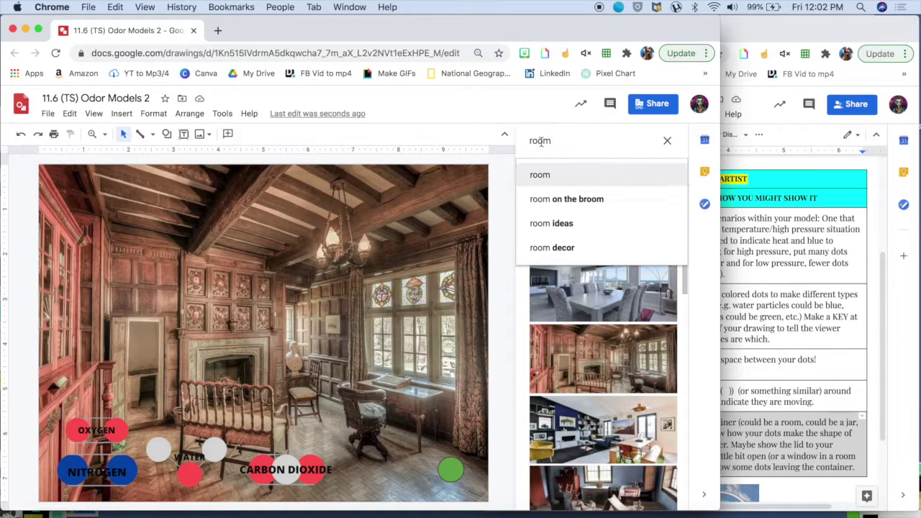
pyautogui.press('super+a')
pyautogui.write('litter box')
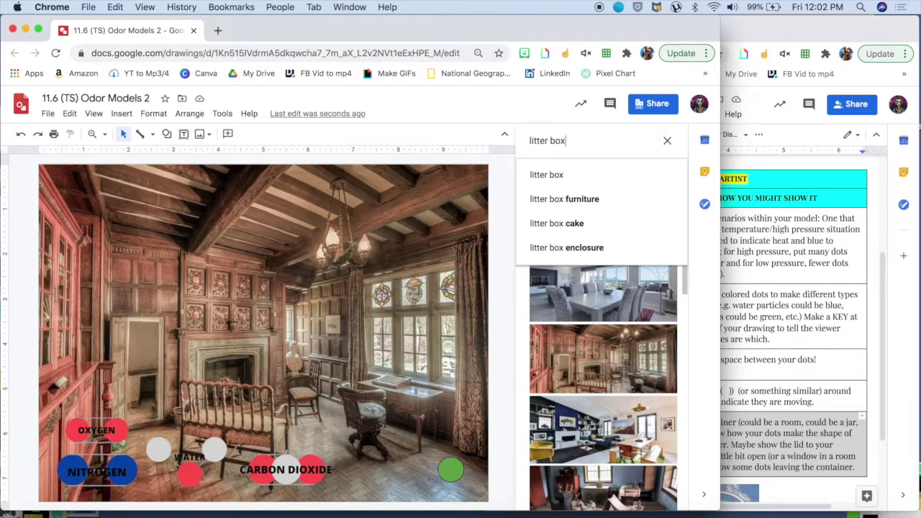
pyautogui.press('Return')
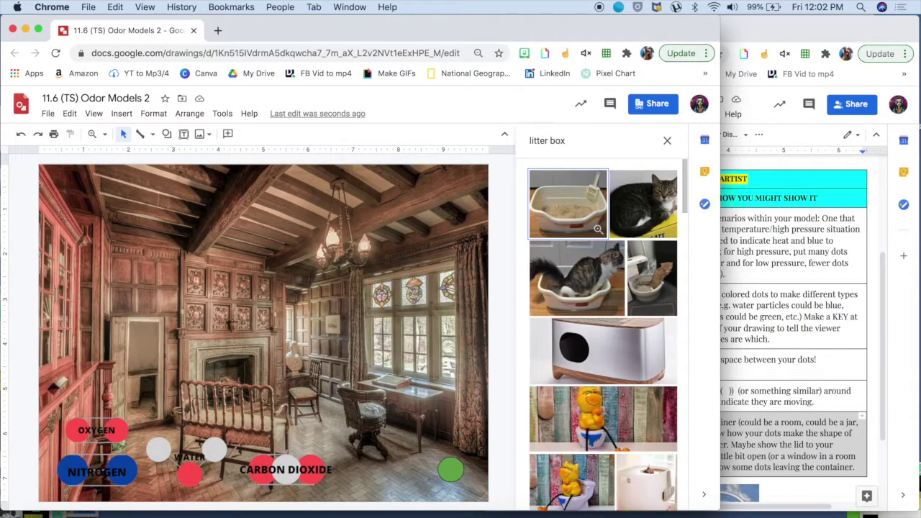
# Step: Try placing the photo of a tabby cat looking out of a box on the drawing, and delete it
pyautogui.scroll(-5, 560, 308)
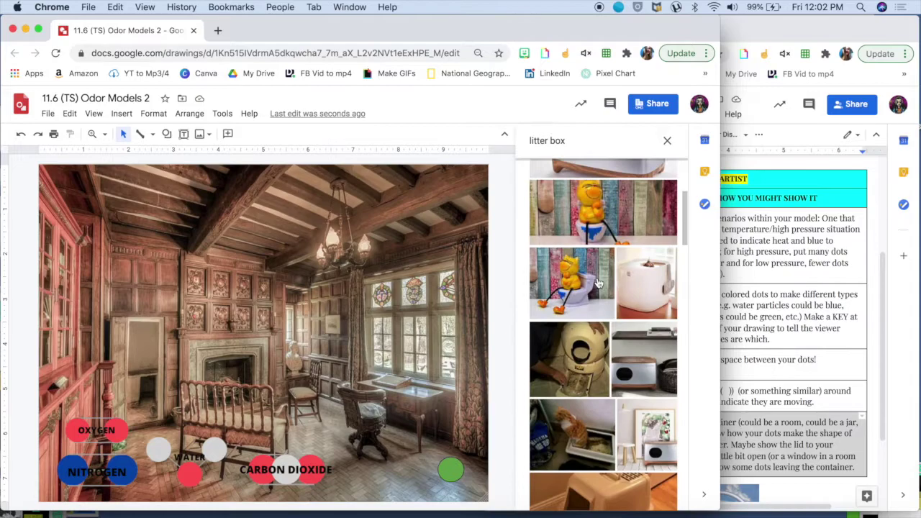
pyautogui.scroll(-3, 560, 308)
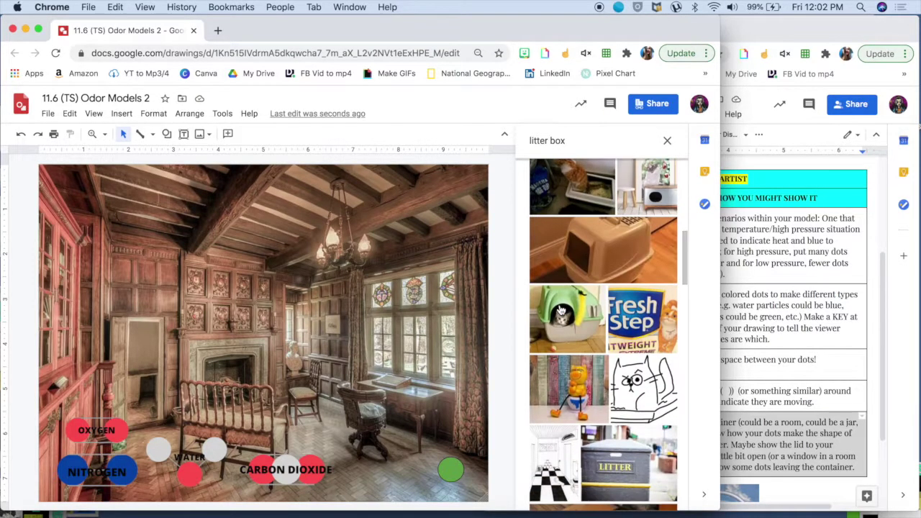
pyautogui.scroll(-3, 565, 381)
pyautogui.scroll(-3, 560, 338)
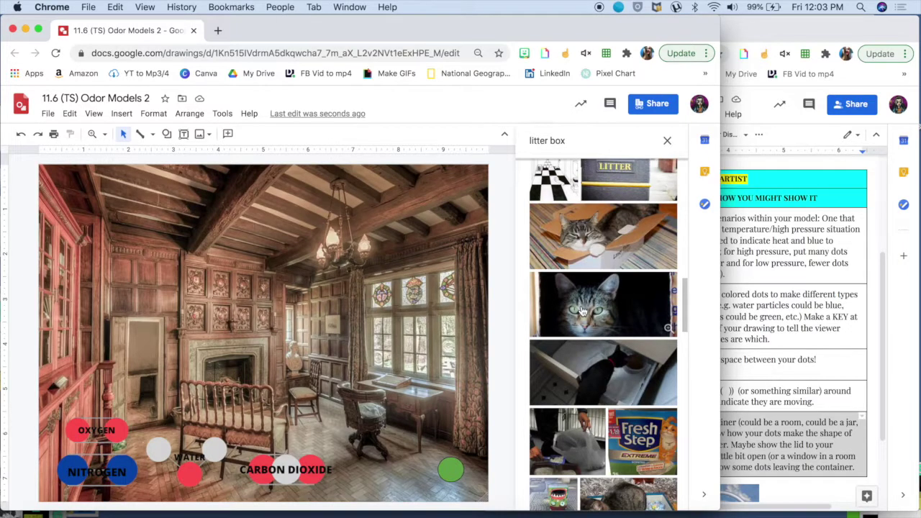
pyautogui.moveTo(582, 310); pyautogui.dragTo(397, 258)
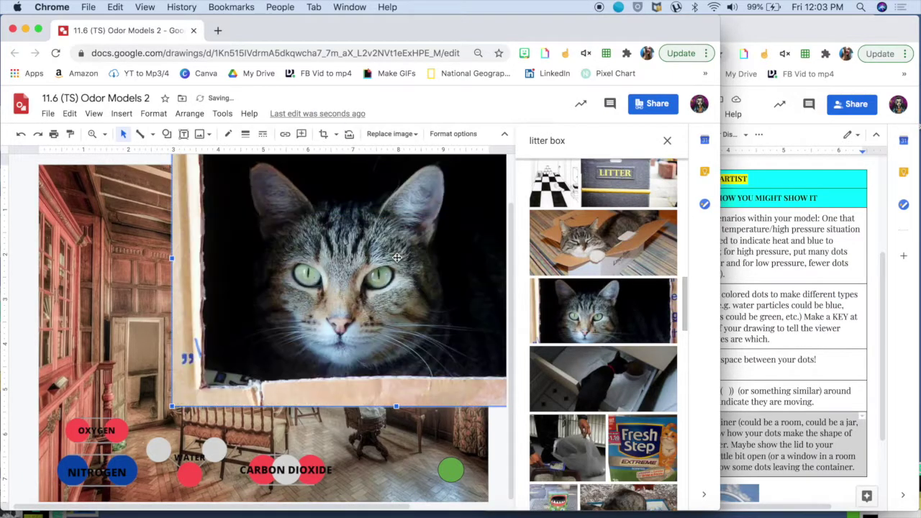
pyautogui.moveTo(361, 304); pyautogui.dragTo(315, 327)
pyautogui.moveTo(335, 266); pyautogui.dragTo(237, 255)
pyautogui.press('BackSpace')
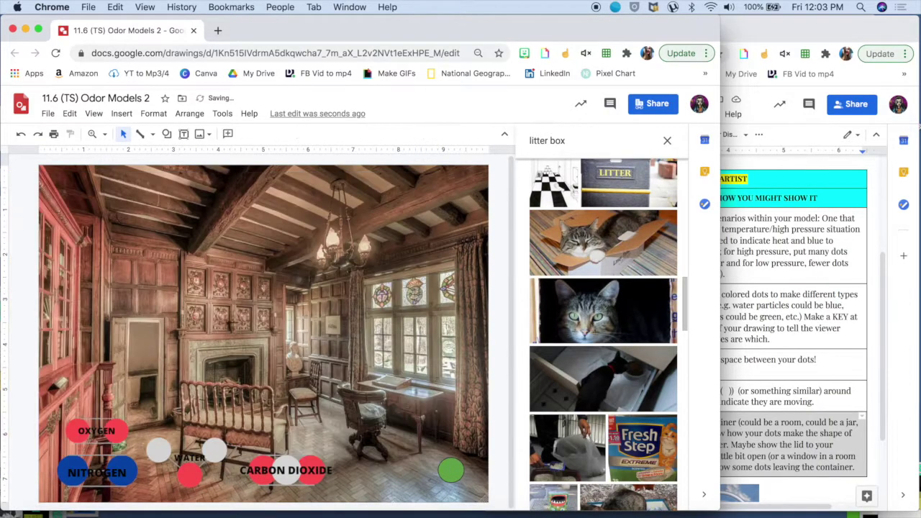
# Step: Refine the image search to "litter box png"
pyautogui.click(588, 148)
pyautogui.write('png')
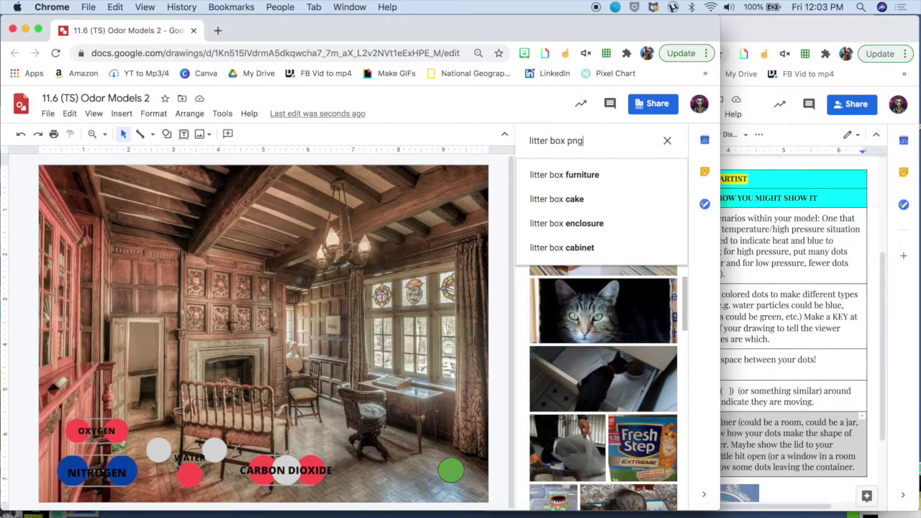
pyautogui.press('Return')
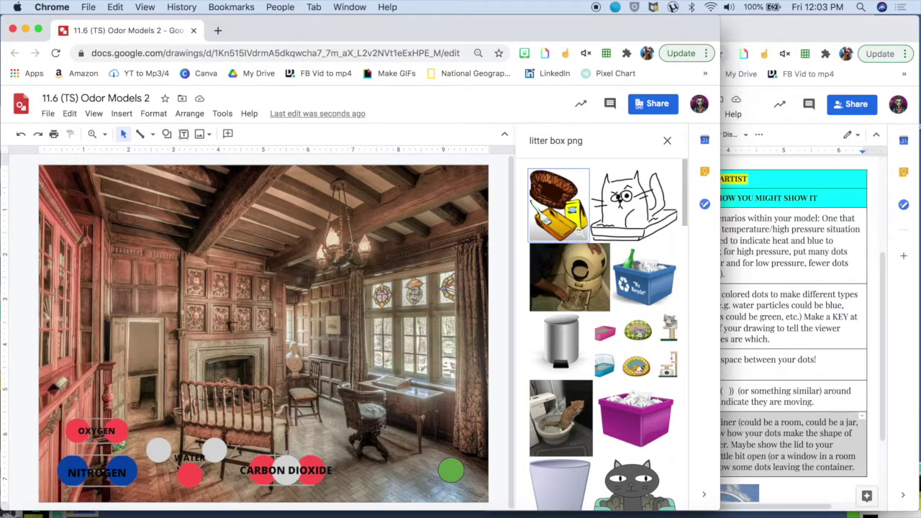
# Step: Insert the clip art of six cat supplies with the pink and blue litter boxes from the image results
pyautogui.scroll(-10, 618, 331)
pyautogui.scroll(-10, 629, 351)
pyautogui.scroll(-10, 629, 352)
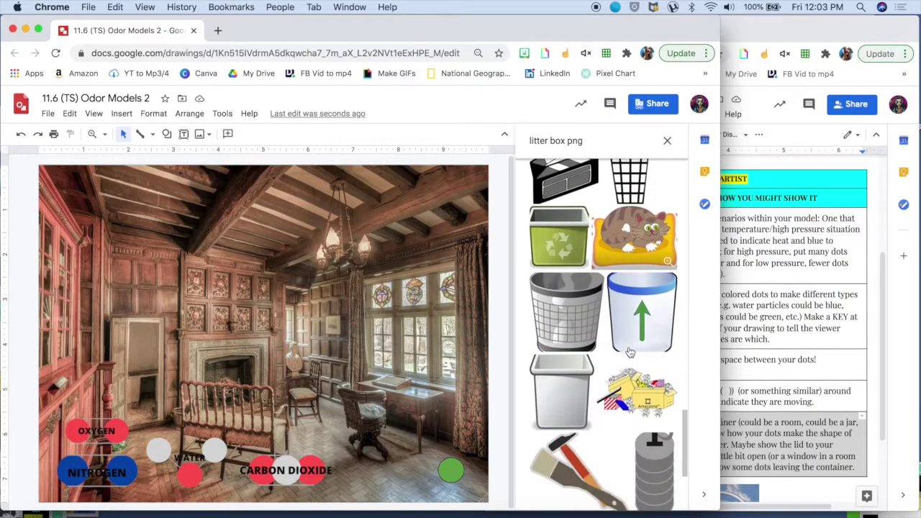
pyautogui.scroll(-10, 629, 351)
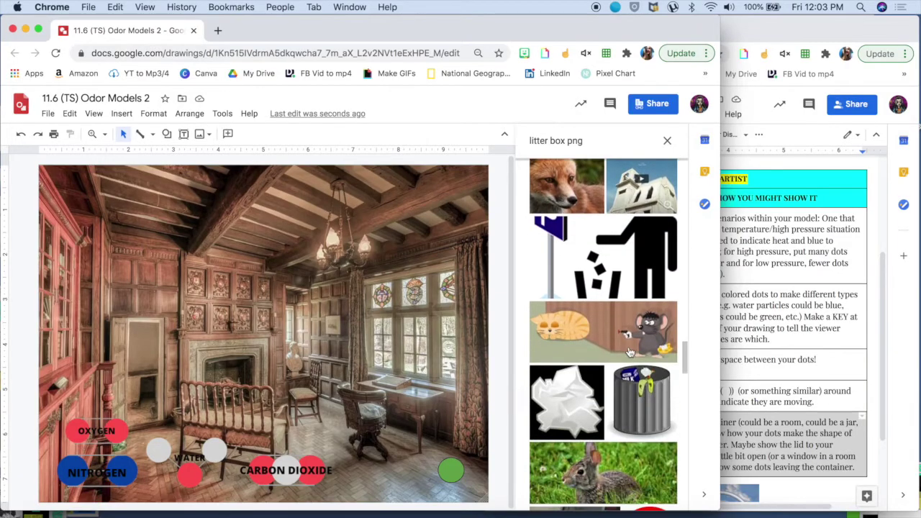
pyautogui.scroll(-3, 630, 351)
pyautogui.scroll(15, 630, 351)
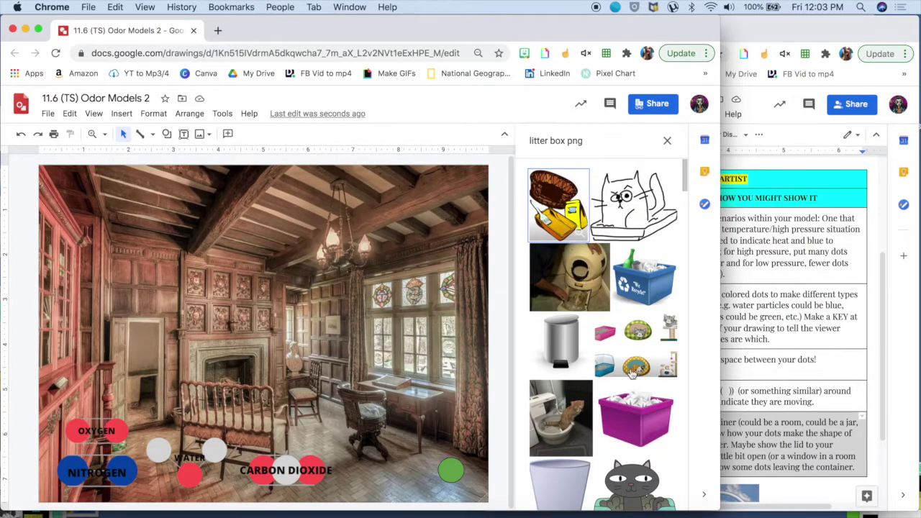
pyautogui.click(626, 354)
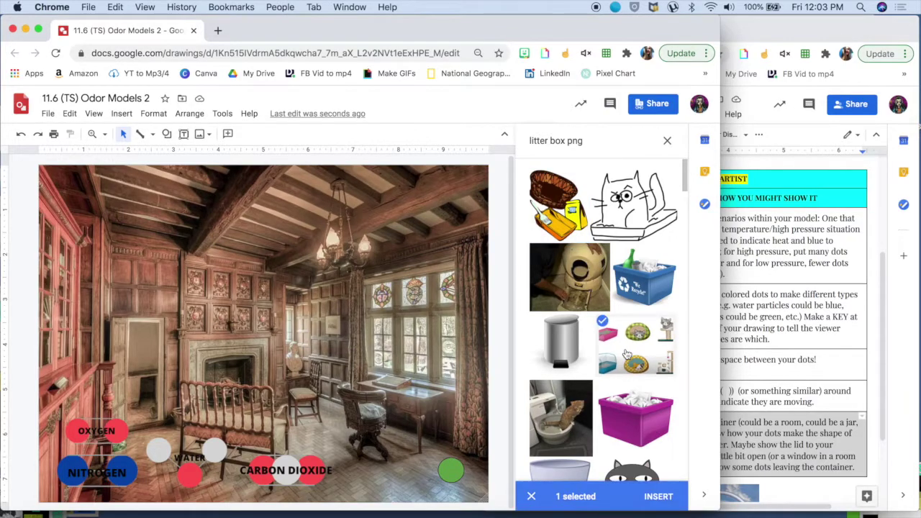
pyautogui.click(657, 497)
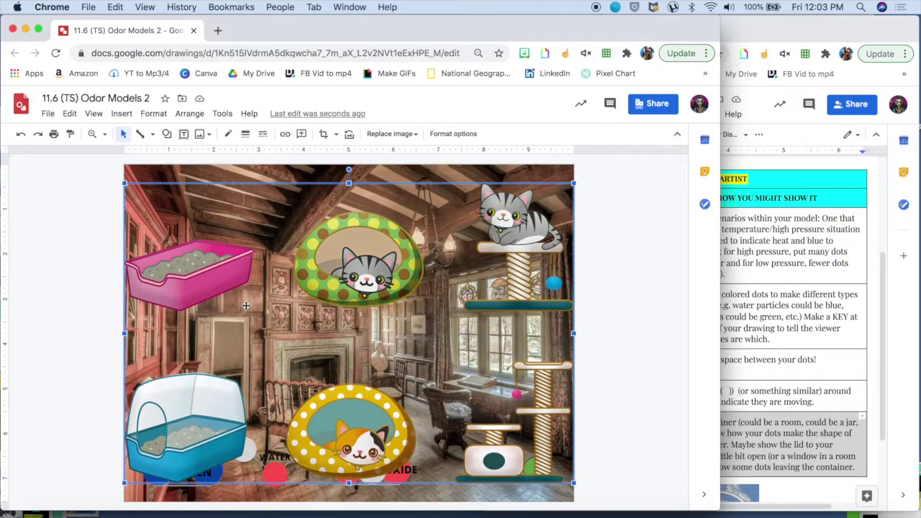
# Step: Crop the cat supplies clip art down to just the pink litter box
pyautogui.doubleClick(308, 337)
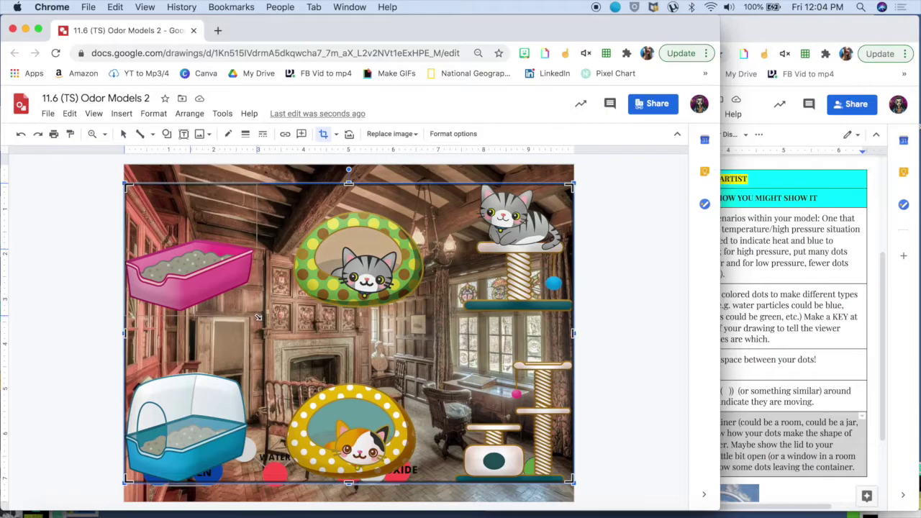
pyautogui.moveTo(258, 317); pyautogui.dragTo(256, 314)
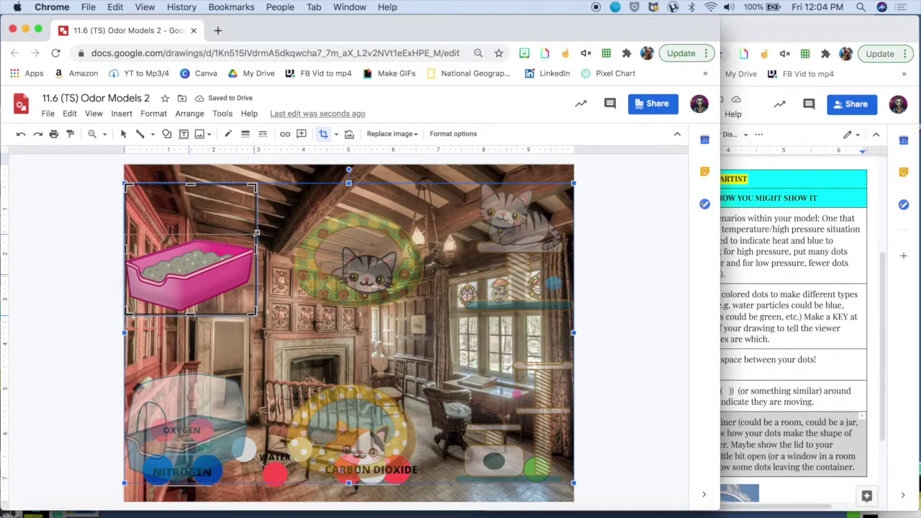
pyautogui.moveTo(256, 233); pyautogui.dragTo(254, 239)
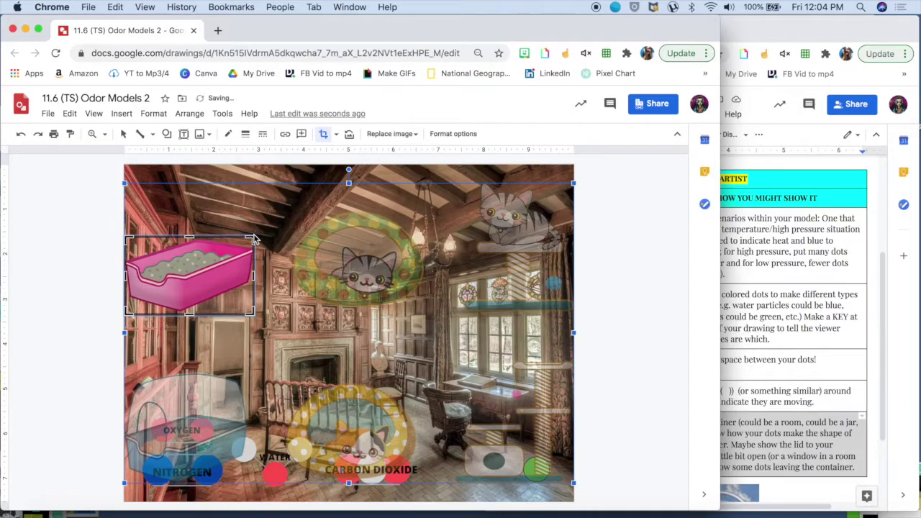
pyautogui.moveTo(254, 239); pyautogui.dragTo(254, 241)
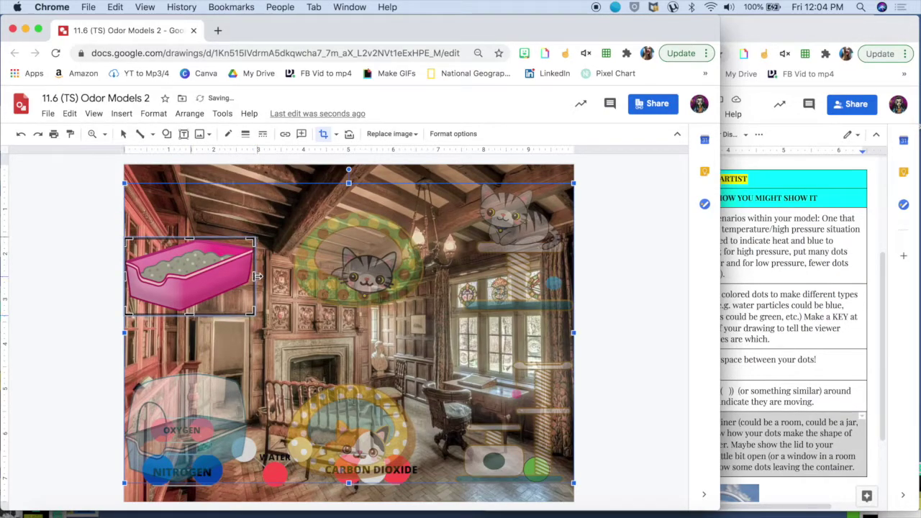
pyautogui.moveTo(257, 276); pyautogui.dragTo(259, 279)
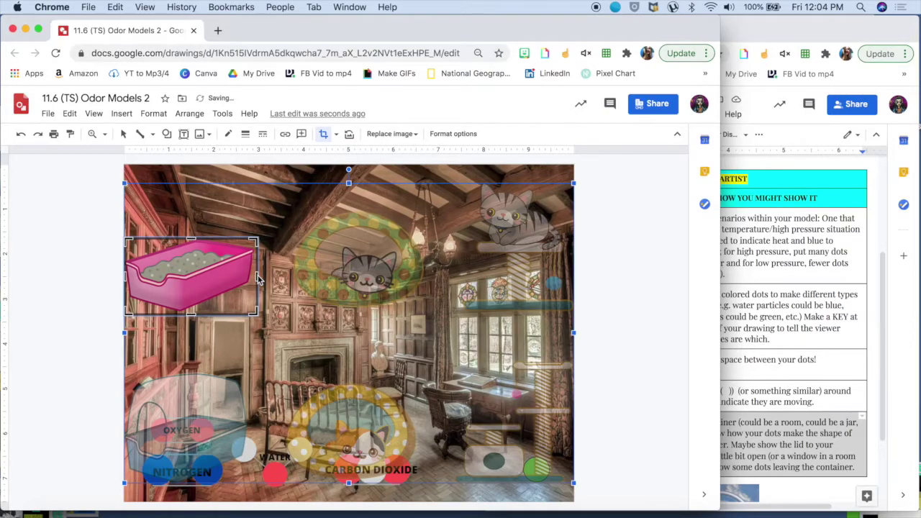
pyautogui.press('Return')
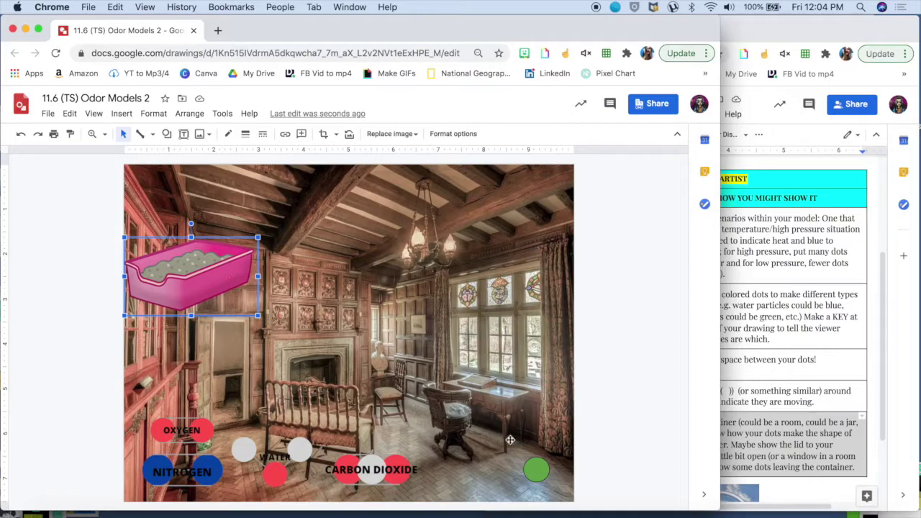
# Step: Move the green dot to the middle of the room, and shrink the litter box into the lower-right floor corner
pyautogui.click(534, 469)
pyautogui.moveTo(533, 469); pyautogui.dragTo(372, 371)
pyautogui.click(186, 261)
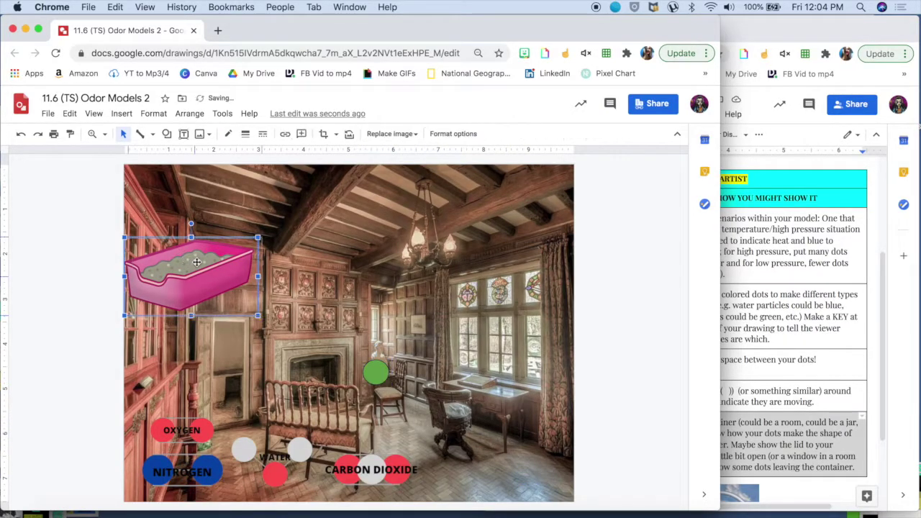
pyautogui.moveTo(464, 423); pyautogui.dragTo(489, 434)
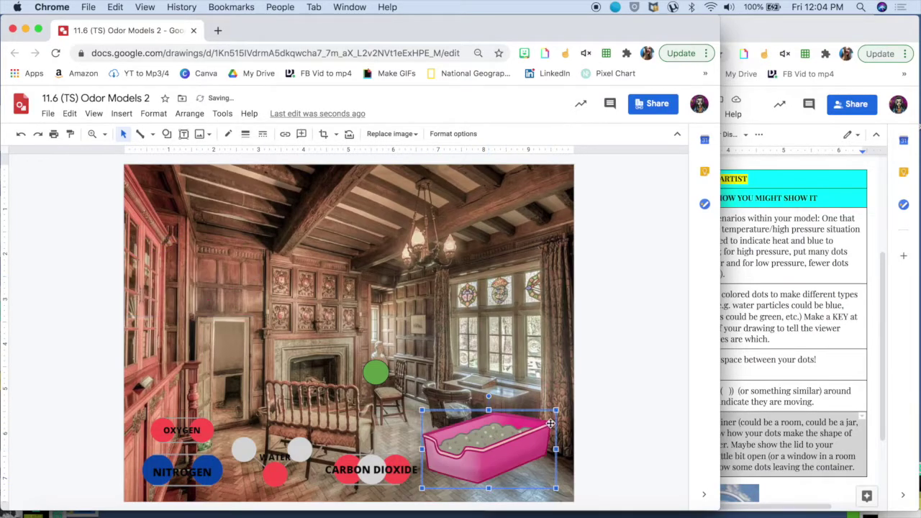
pyautogui.moveTo(542, 424); pyautogui.dragTo(534, 464)
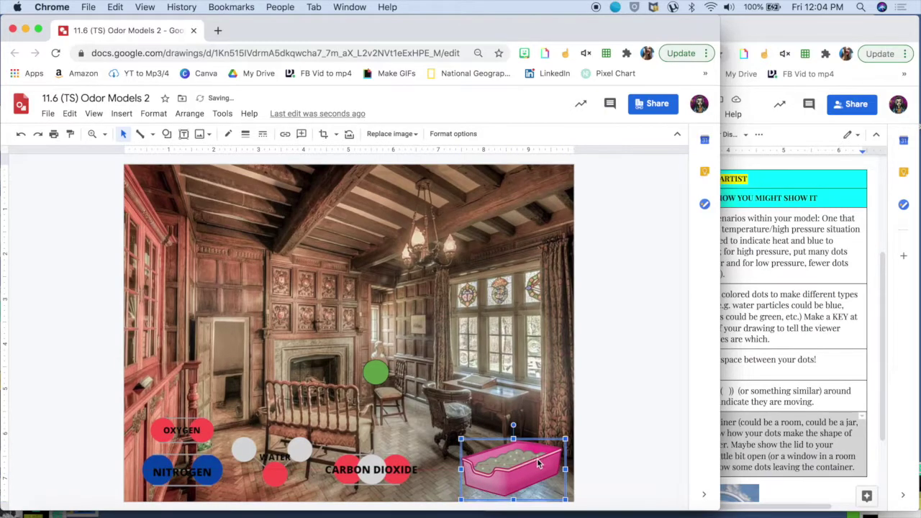
pyautogui.moveTo(556, 442); pyautogui.dragTo(525, 459)
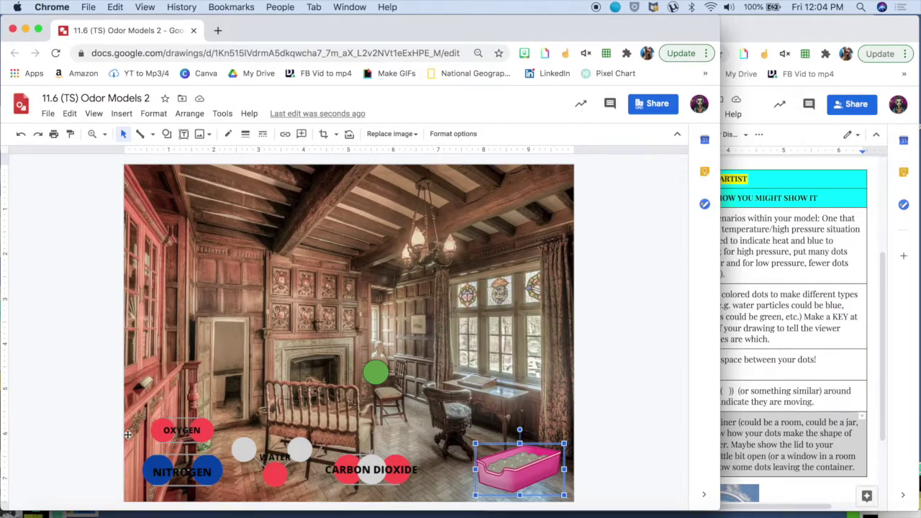
# Step: Move the water molecule up onto the wall beside the fireplace, and place one copy of it above
pyautogui.click(285, 458)
pyautogui.moveTo(286, 463); pyautogui.dragTo(264, 277)
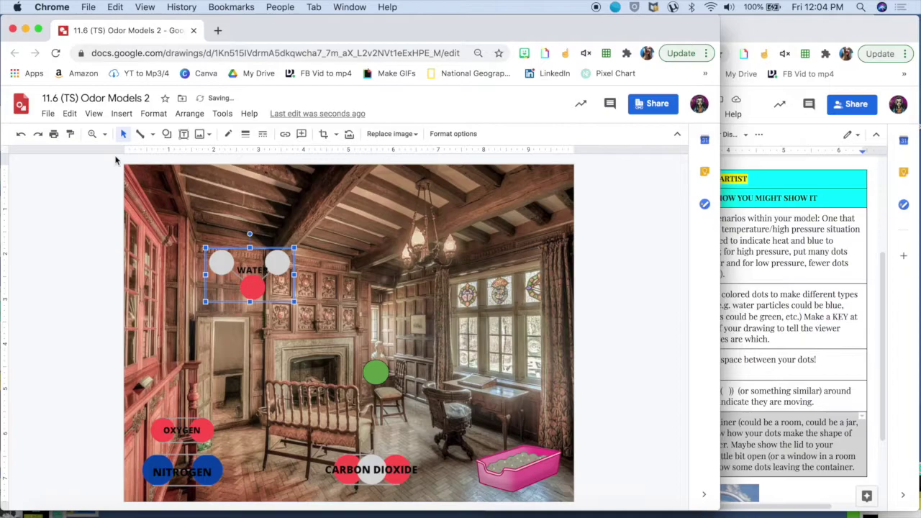
pyautogui.click(67, 117)
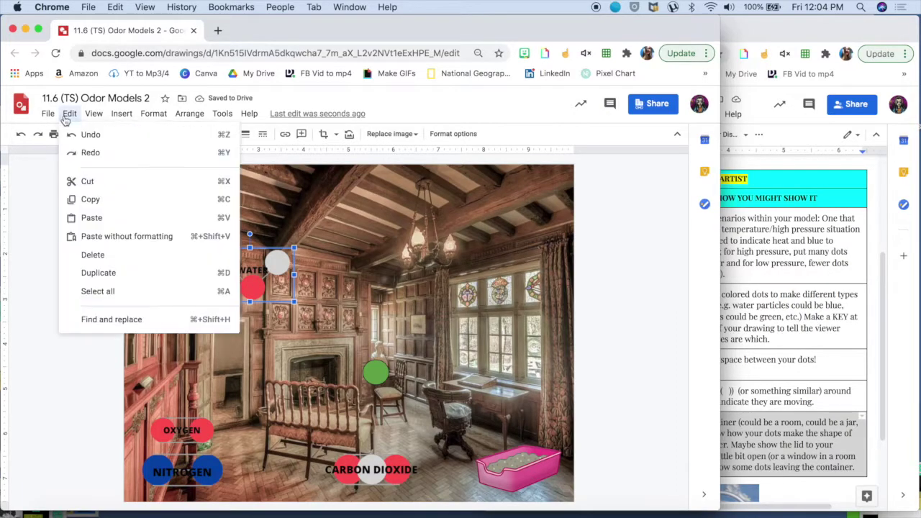
pyautogui.click(263, 257)
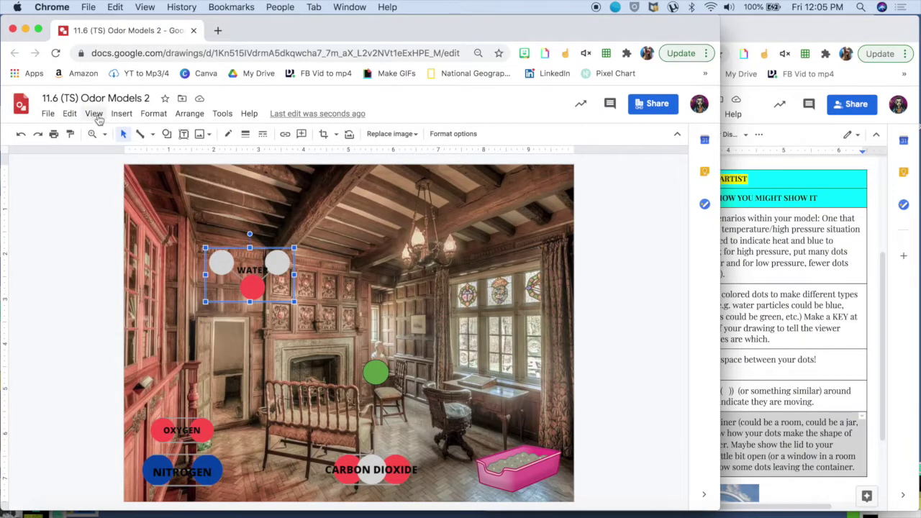
pyautogui.click(72, 117)
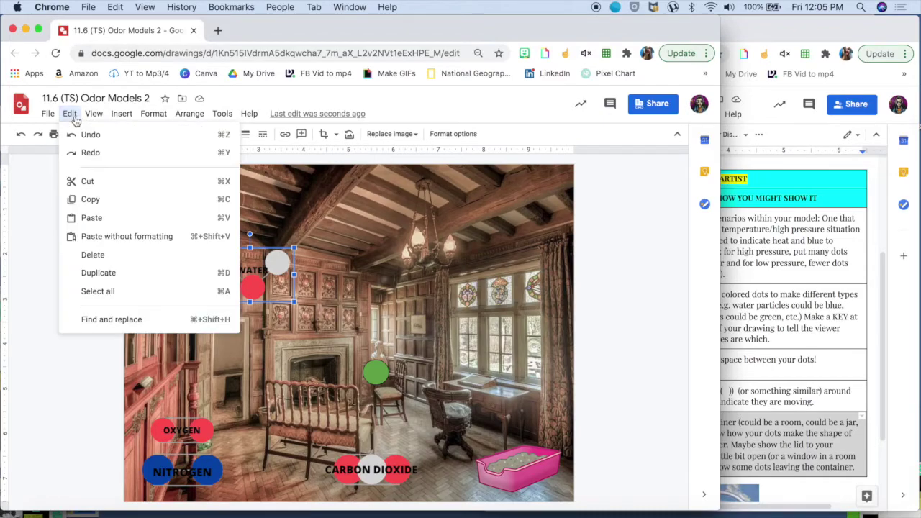
pyautogui.click(99, 200)
pyautogui.click(72, 117)
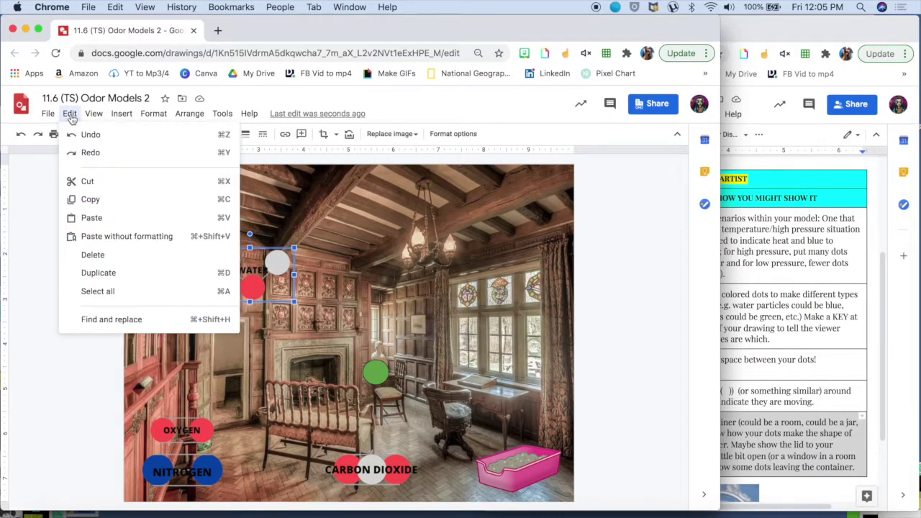
pyautogui.click(103, 215)
pyautogui.moveTo(284, 271); pyautogui.dragTo(266, 199)
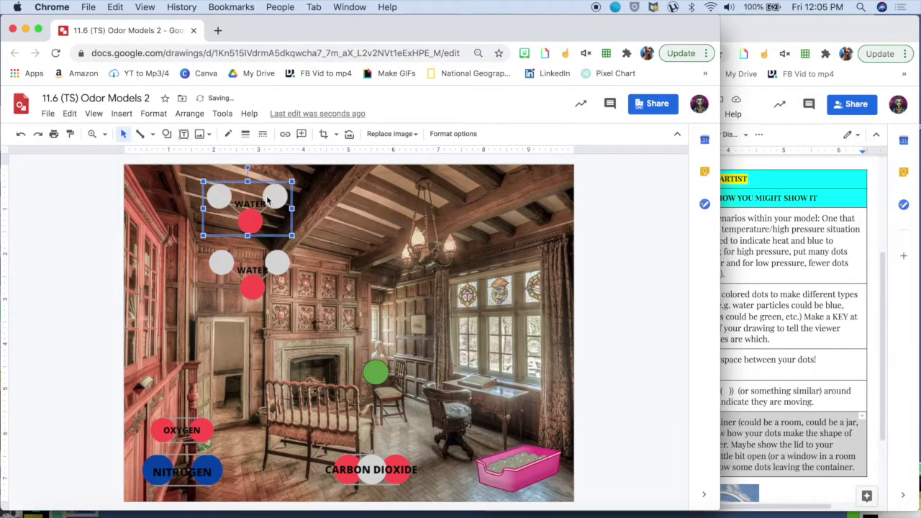
# Step: Paste six more copies of the water molecule into the drawing
pyautogui.click(68, 115)
pyautogui.click(92, 217)
pyautogui.click(70, 115)
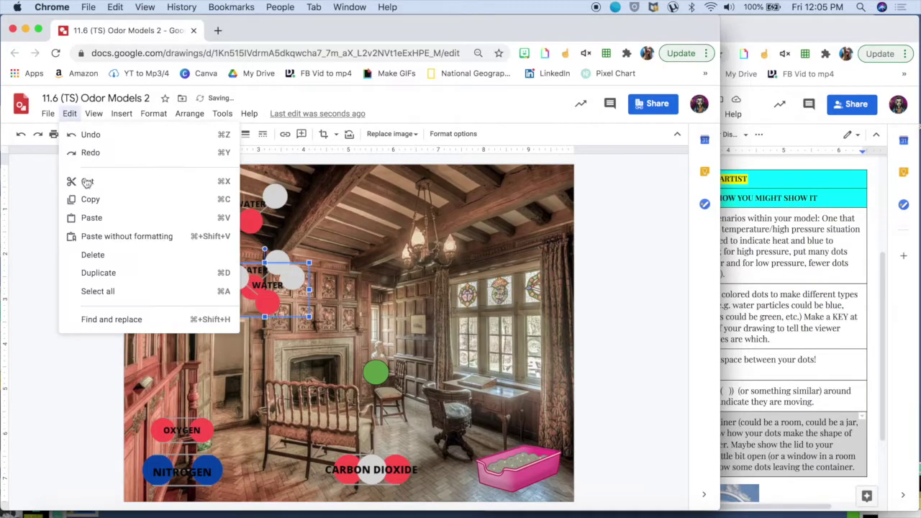
pyautogui.click(92, 217)
pyautogui.click(70, 114)
pyautogui.click(93, 217)
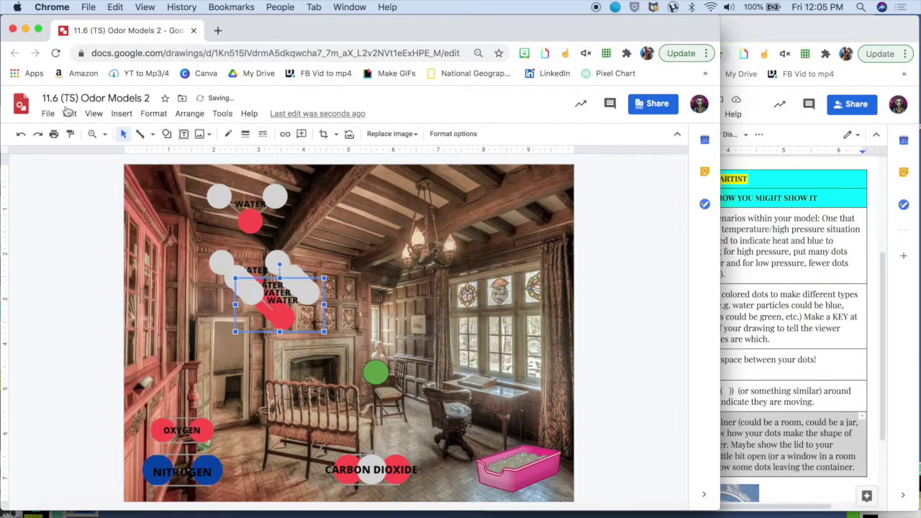
pyautogui.click(70, 115)
pyautogui.click(91, 217)
pyautogui.click(68, 114)
pyautogui.click(92, 217)
pyautogui.click(70, 114)
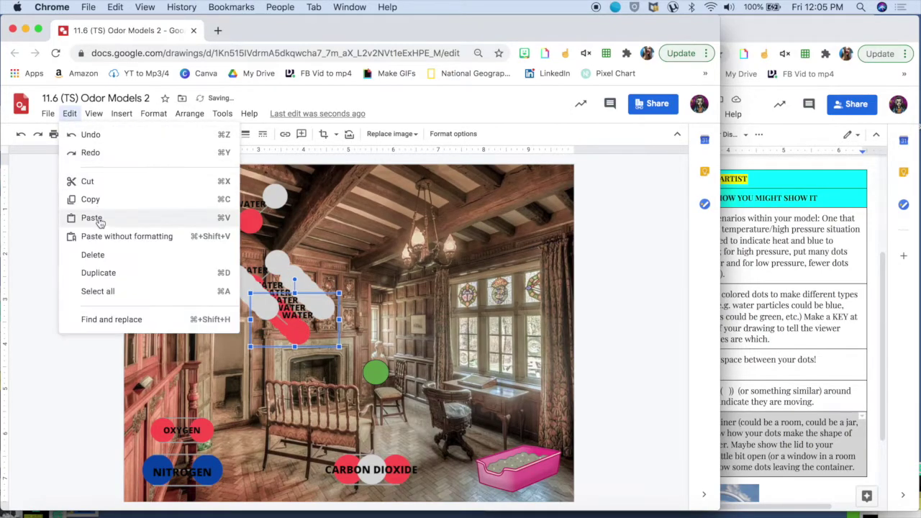
pyautogui.click(93, 219)
# Step: Spread the stacked water molecules apart across the ceiling, walls and fireplace area of the room
pyautogui.moveTo(292, 315); pyautogui.dragTo(495, 232)
pyautogui.click(241, 212)
pyautogui.moveTo(241, 212); pyautogui.dragTo(199, 216)
pyautogui.click(311, 317)
pyautogui.moveTo(359, 272); pyautogui.dragTo(367, 238)
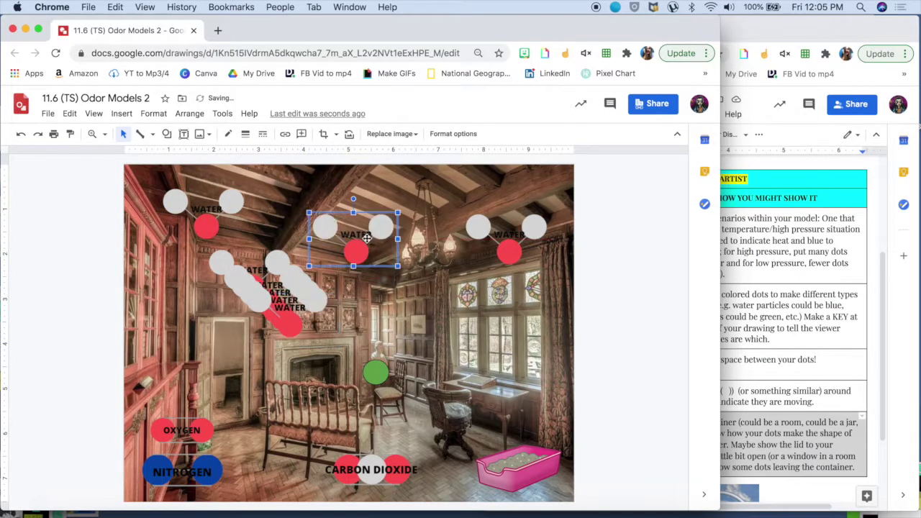
pyautogui.click(295, 321)
pyautogui.moveTo(296, 321); pyautogui.dragTo(202, 321)
pyautogui.click(319, 331)
pyautogui.moveTo(320, 331); pyautogui.dragTo(408, 347)
pyautogui.moveTo(302, 312); pyautogui.dragTo(293, 367)
pyautogui.moveTo(290, 284); pyautogui.dragTo(308, 203)
pyautogui.moveTo(237, 304); pyautogui.dragTo(262, 311)
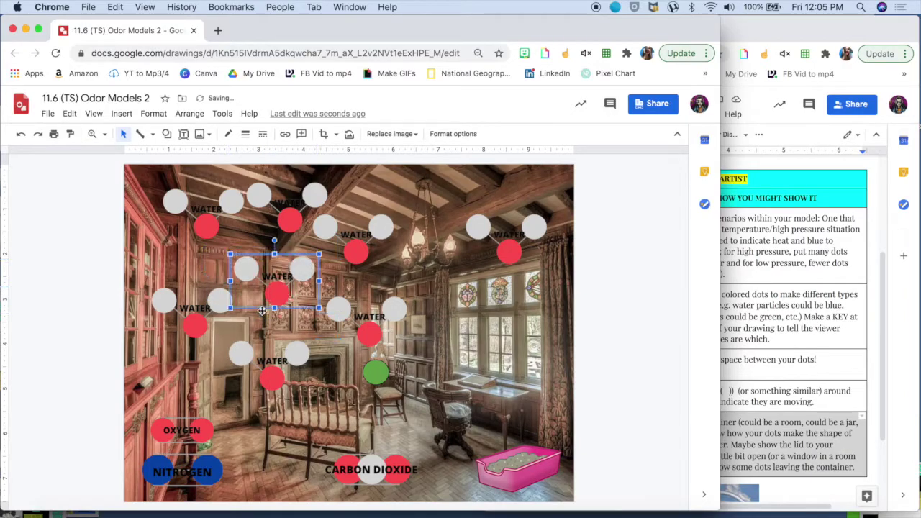
pyautogui.moveTo(205, 317); pyautogui.dragTo(190, 315)
# Step: Copy the oxygen molecule and paste three copies of it
pyautogui.click(194, 424)
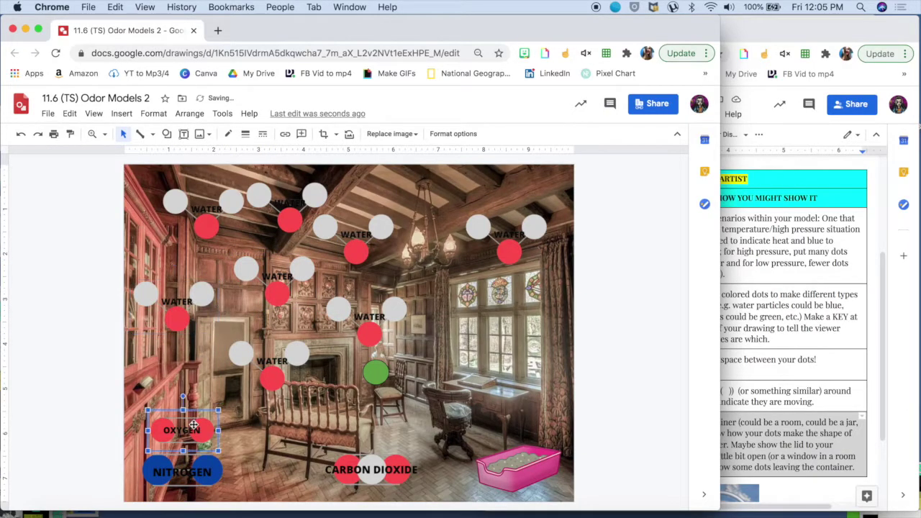
pyautogui.click(69, 114)
pyautogui.click(98, 203)
pyautogui.click(69, 113)
pyautogui.click(94, 216)
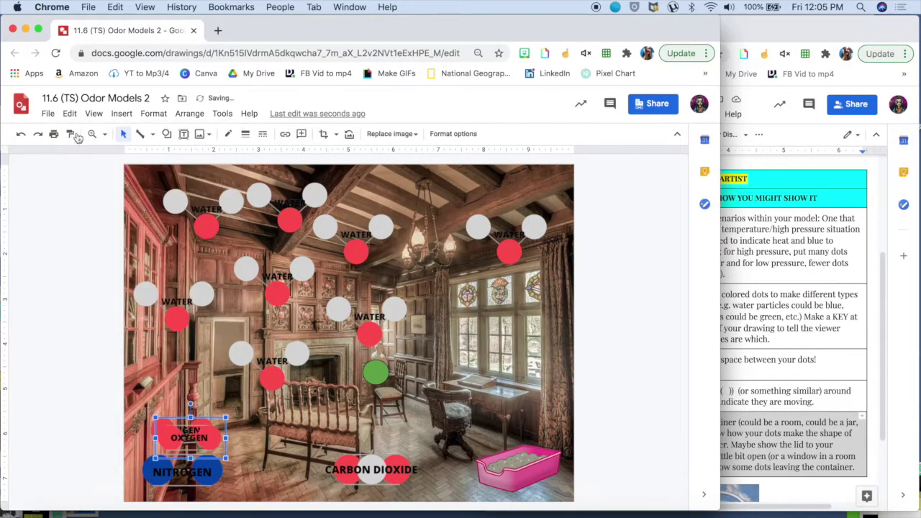
pyautogui.click(69, 114)
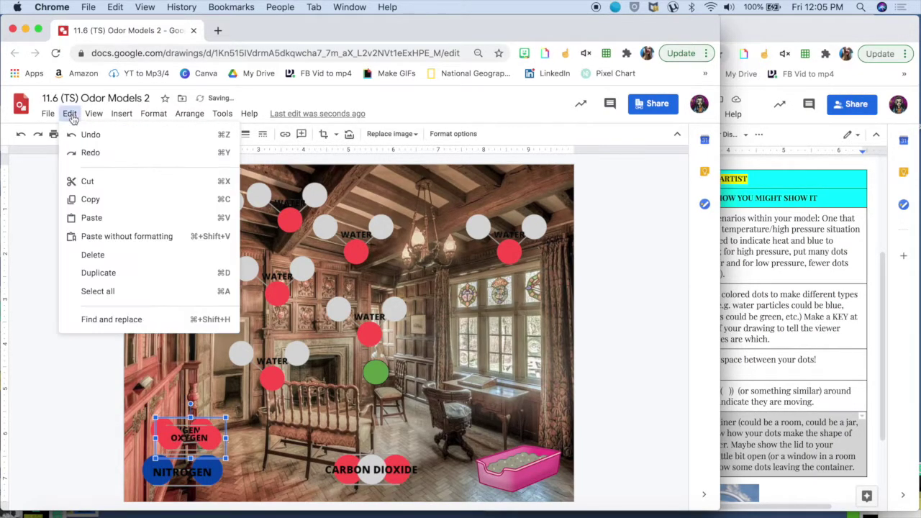
pyautogui.click(93, 216)
pyautogui.click(69, 114)
pyautogui.click(92, 216)
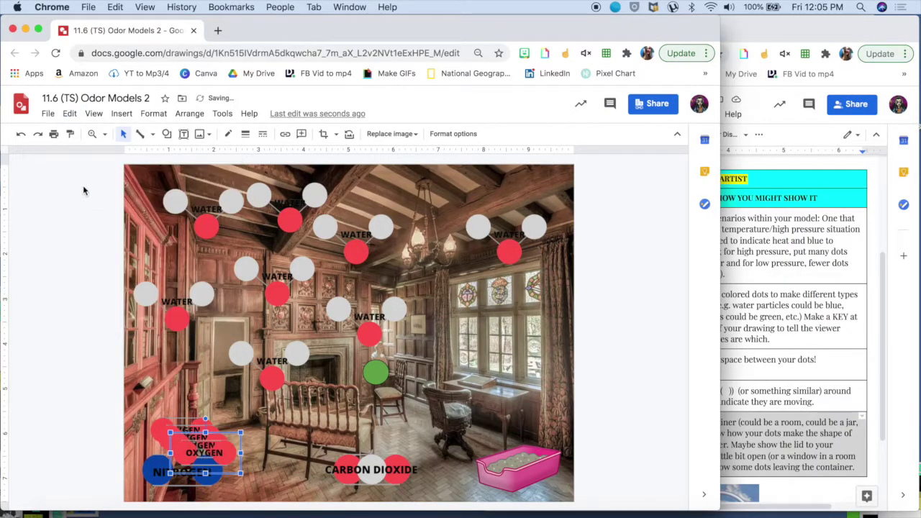
# Step: Delete the three lower water molecules at the left cabinet, the fireplace and above the green dot
pyautogui.click(170, 298)
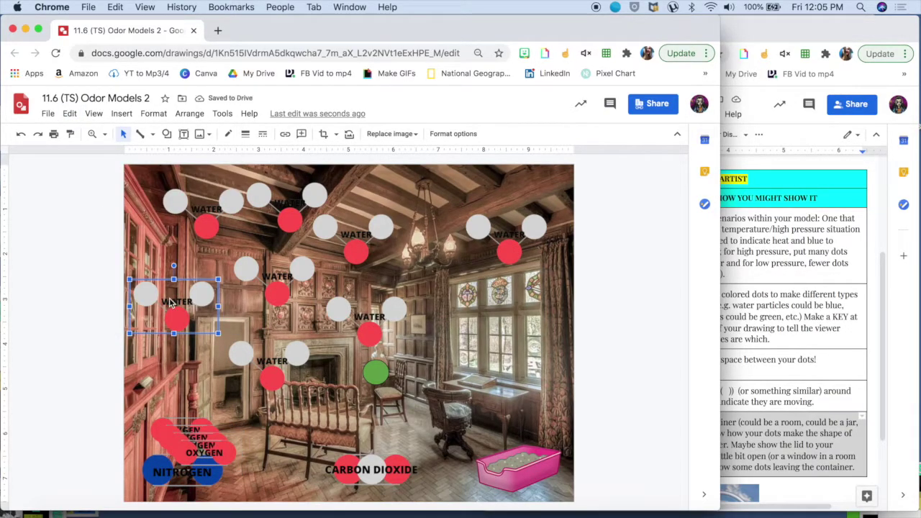
pyautogui.press('Delete')
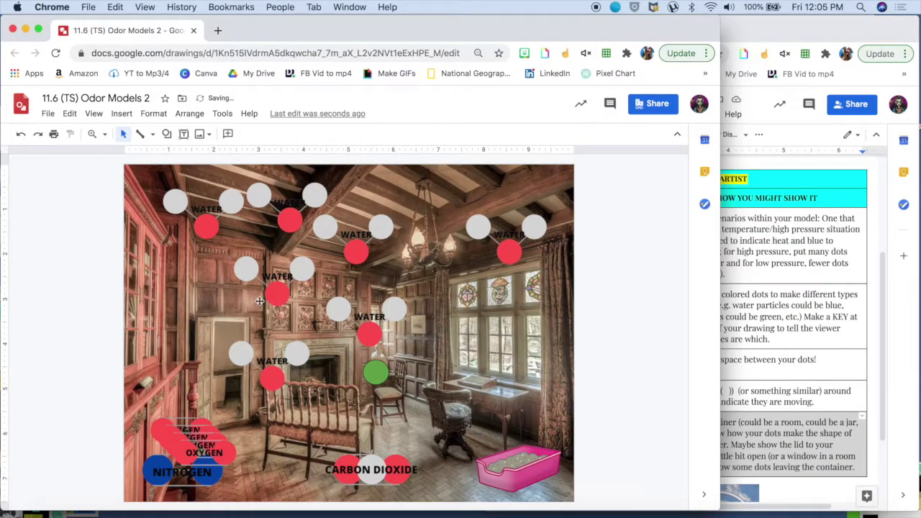
pyautogui.click(278, 370)
pyautogui.press('Delete')
pyautogui.click(365, 337)
pyautogui.press('Delete')
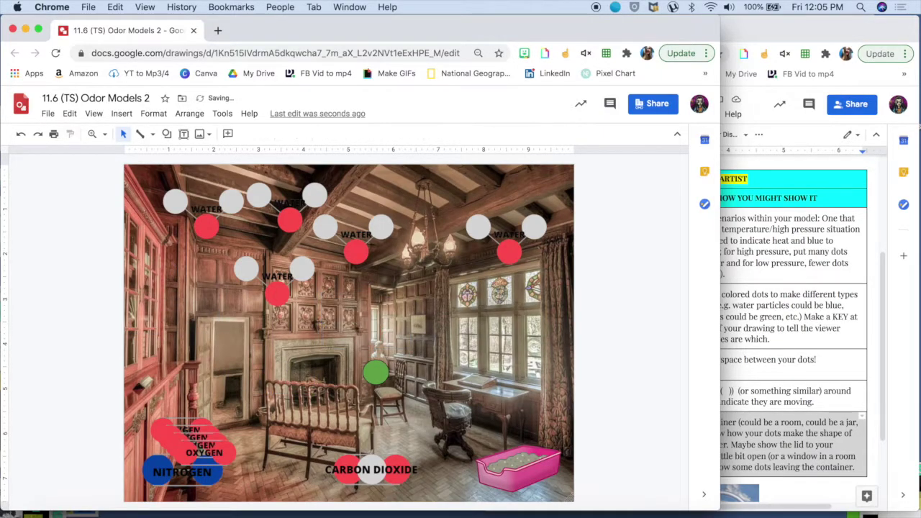
# Step: Spread the four oxygen molecules to the left cabinet, the doorway, the floor beside the bed and above the green dot
pyautogui.moveTo(225, 456); pyautogui.dragTo(199, 318)
pyautogui.click(210, 444)
pyautogui.moveTo(244, 363); pyautogui.dragTo(245, 366)
pyautogui.click(200, 438)
pyautogui.moveTo(277, 443); pyautogui.dragTo(278, 442)
pyautogui.click(191, 432)
pyautogui.moveTo(407, 320); pyautogui.dragTo(390, 323)
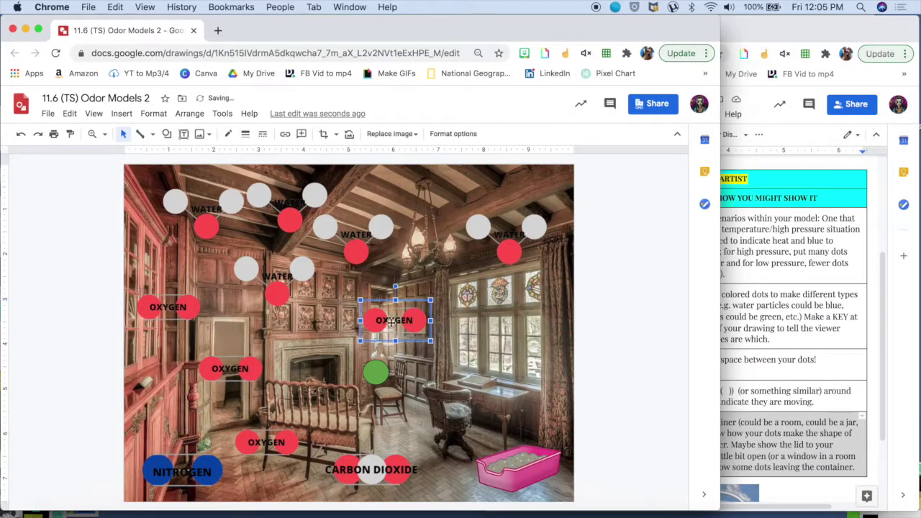
# Step: Shift the doorway oxygen toward the fireplace, lower the floor oxygen beside nitrogen, and move the water above the fireplace down over the stair post
pyautogui.moveTo(242, 378); pyautogui.dragTo(274, 358)
pyautogui.moveTo(267, 443); pyautogui.dragTo(269, 470)
pyautogui.click(262, 274)
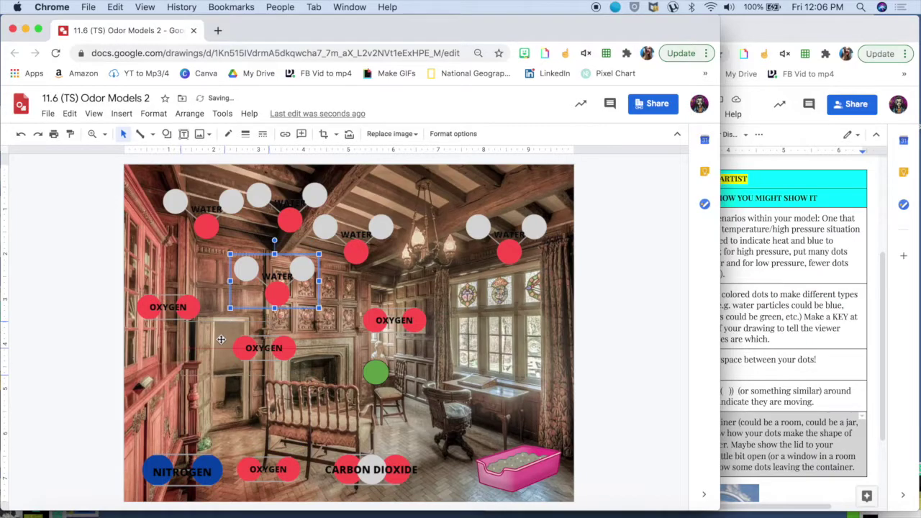
pyautogui.moveTo(194, 378); pyautogui.dragTo(189, 386)
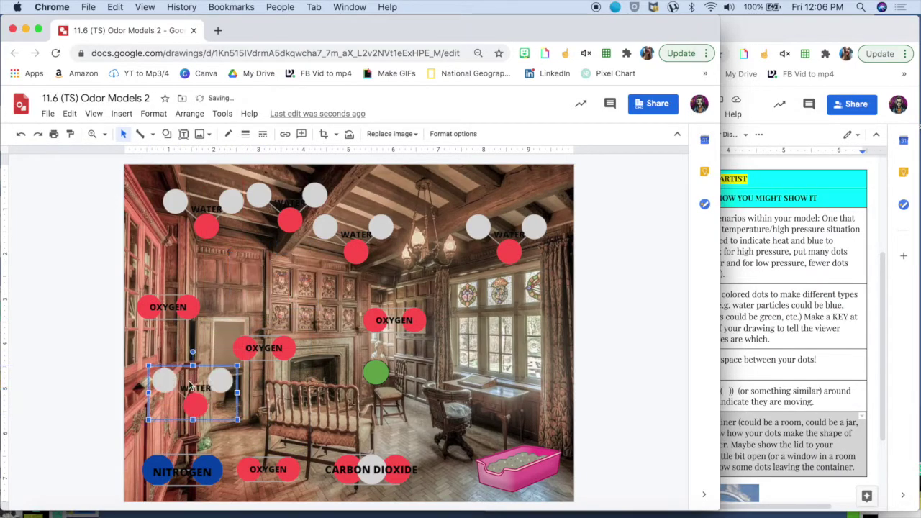
# Step: Move the central water molecule over the desk, and raise the green dot and the oxygen molecules near the chandelier, bed and fireplace
pyautogui.click(326, 227)
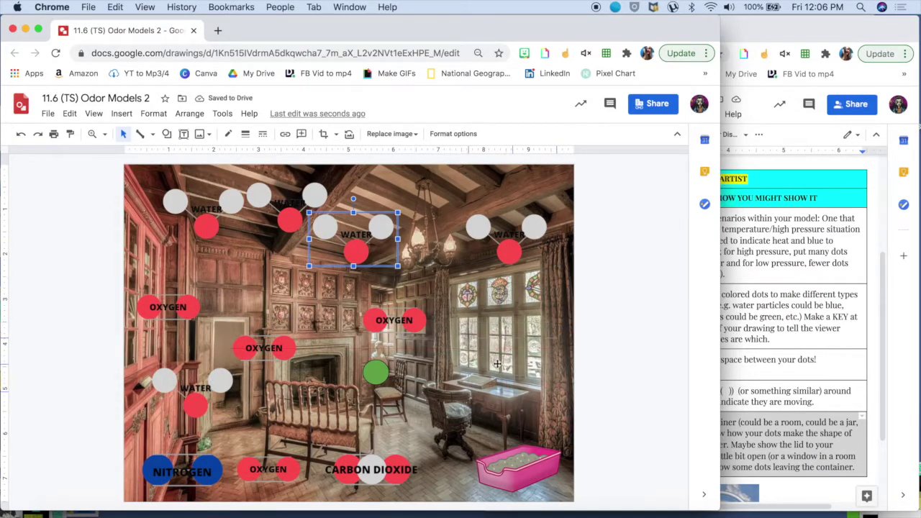
pyautogui.moveTo(498, 363); pyautogui.dragTo(498, 366)
pyautogui.moveTo(390, 322); pyautogui.dragTo(371, 266)
pyautogui.moveTo(377, 370); pyautogui.dragTo(380, 355)
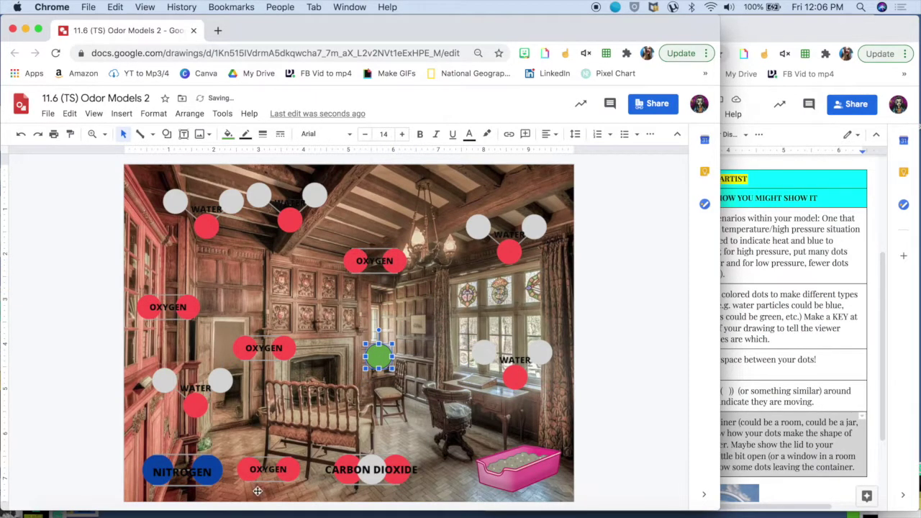
pyautogui.moveTo(284, 438); pyautogui.dragTo(288, 436)
pyautogui.moveTo(264, 348); pyautogui.dragTo(274, 313)
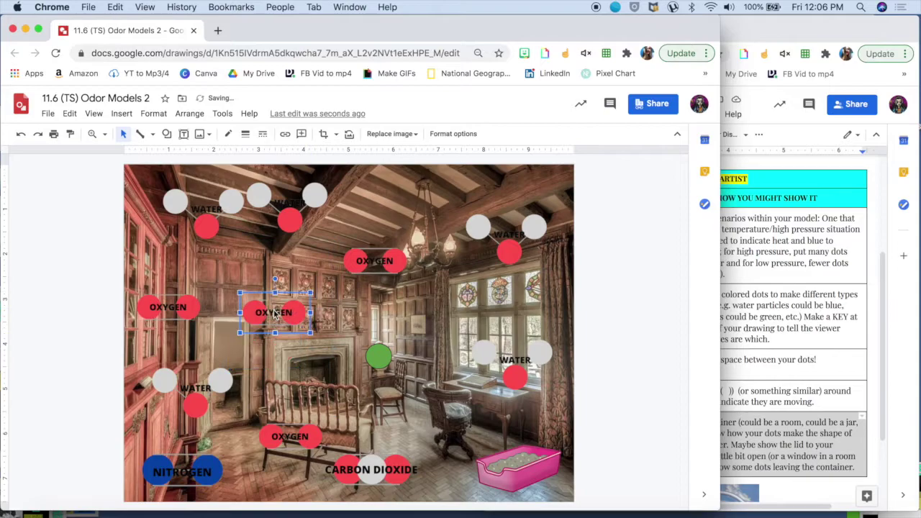
# Step: Copy the carbon dioxide molecule beside the litter box and paste three copies of it
pyautogui.click(364, 469)
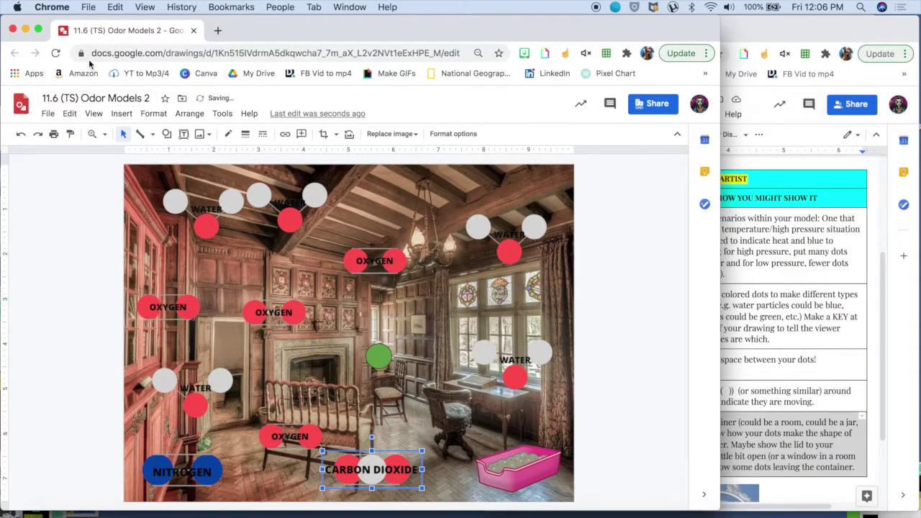
pyautogui.click(70, 113)
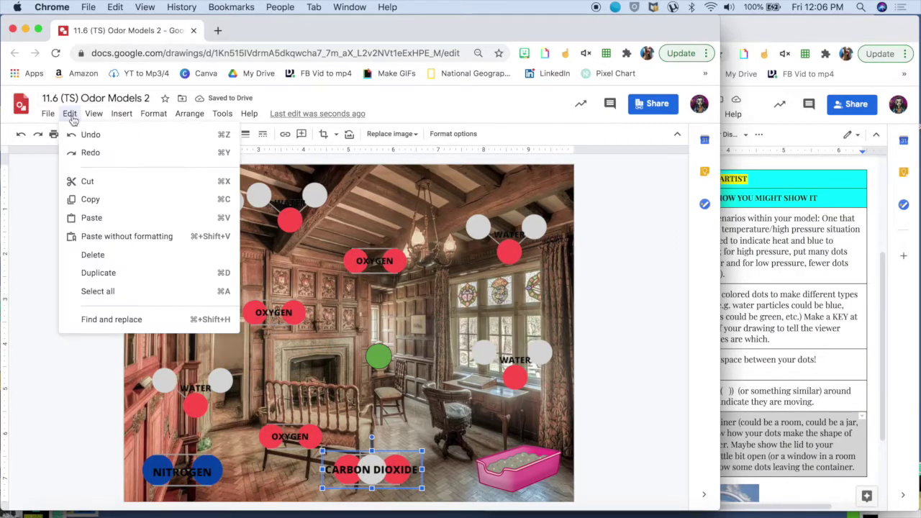
pyautogui.click(94, 200)
pyautogui.click(69, 114)
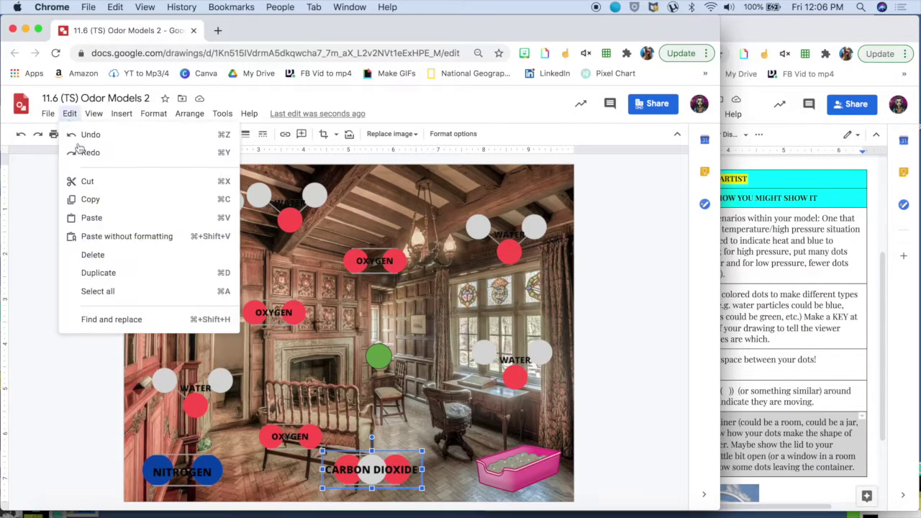
pyautogui.click(94, 218)
pyautogui.click(69, 113)
pyautogui.click(92, 218)
pyautogui.click(69, 114)
pyautogui.click(93, 218)
# Step: Spread the four carbon dioxide molecules below the chandelier, onto the ceiling beams, above the doorway and onto the floor beside the bed
pyautogui.moveTo(362, 472); pyautogui.dragTo(400, 296)
pyautogui.moveTo(390, 455); pyautogui.dragTo(388, 193)
pyautogui.moveTo(364, 448); pyautogui.dragTo(212, 240)
pyautogui.moveTo(358, 469); pyautogui.dragTo(383, 446)
# Step: Copy the nitrogen molecule in the lower corner of the room and paste three copies of it
pyautogui.click(199, 479)
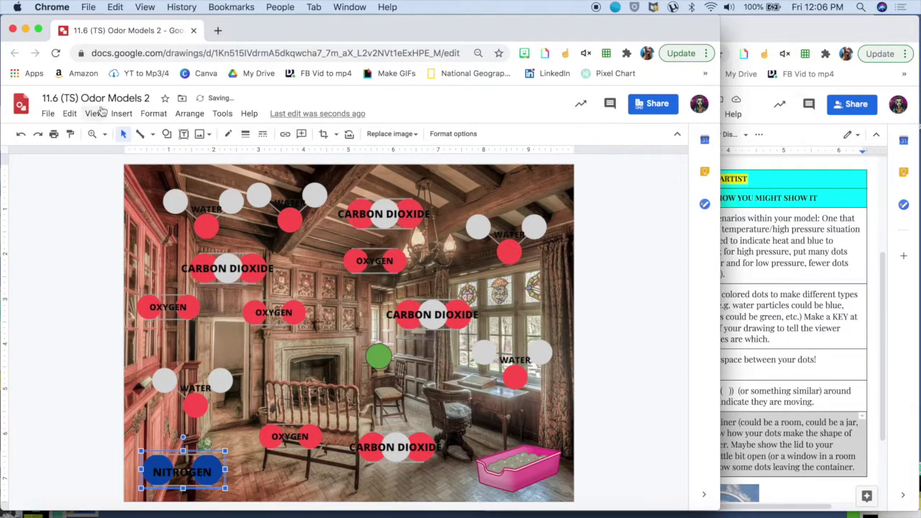
pyautogui.click(71, 115)
pyautogui.click(72, 116)
pyautogui.click(74, 117)
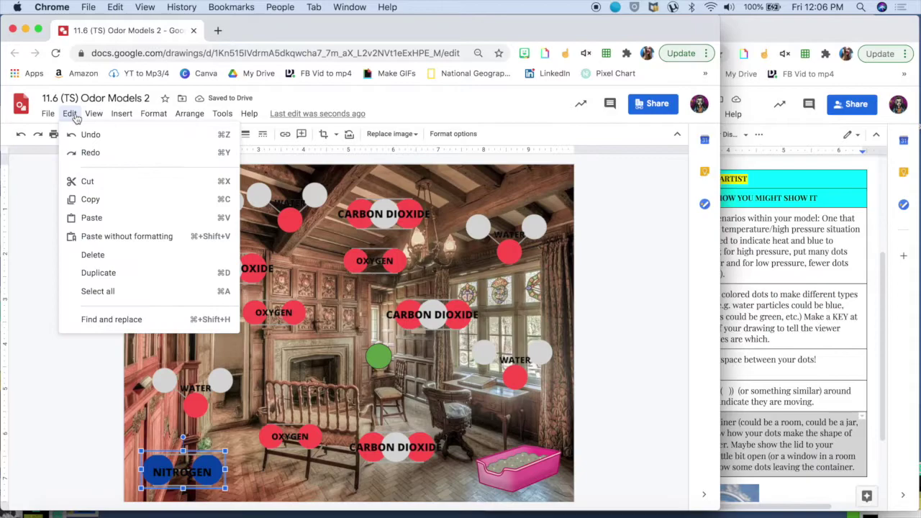
pyautogui.click(92, 218)
pyautogui.click(70, 115)
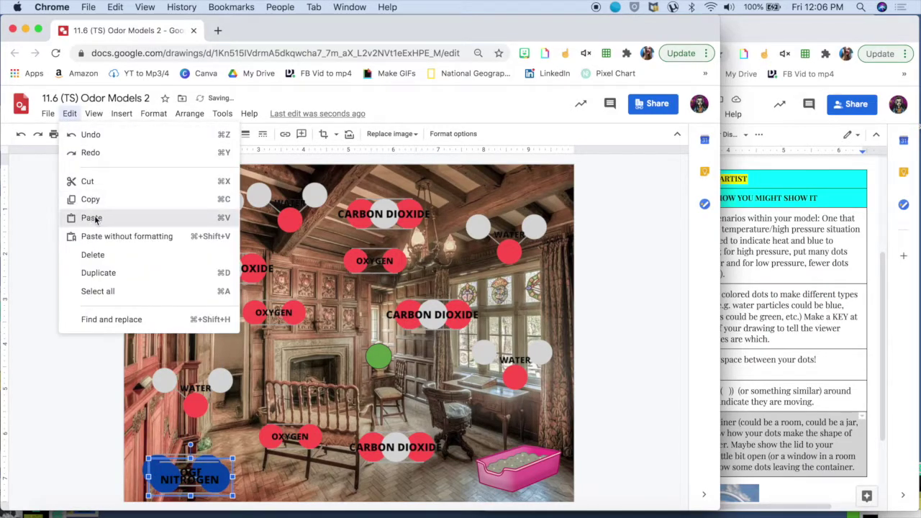
pyautogui.click(95, 220)
pyautogui.click(71, 115)
pyautogui.click(108, 218)
# Step: Place one nitrogen copy on the ceiling above the window's water molecule and another over the window, tilted clockwise
pyautogui.moveTo(220, 475); pyautogui.dragTo(513, 180)
pyautogui.moveTo(186, 478); pyautogui.dragTo(496, 302)
pyautogui.moveTo(494, 266); pyautogui.dragTo(516, 292)
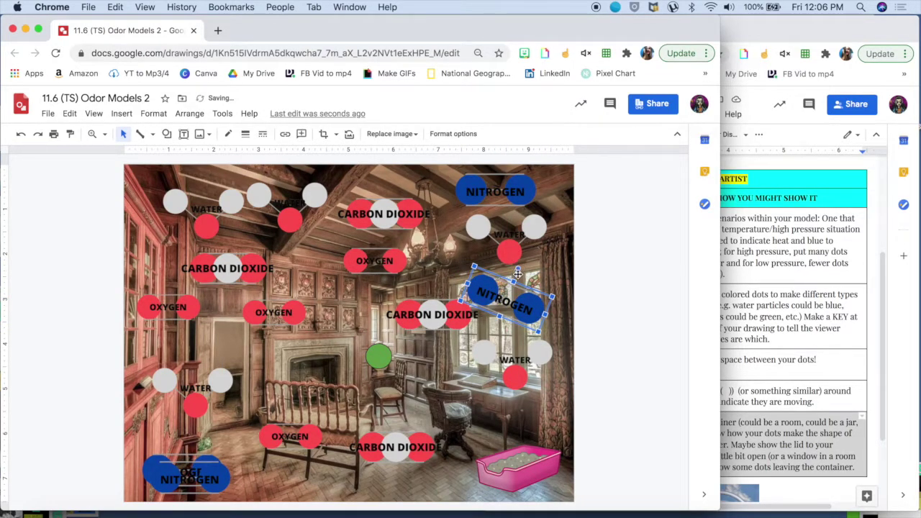
pyautogui.moveTo(519, 270); pyautogui.dragTo(519, 269)
# Step: Place the remaining two nitrogen molecules above the bed and above the fireplace, tilting them in opposite directions
pyautogui.moveTo(205, 478); pyautogui.dragTo(283, 358)
pyautogui.click(212, 460)
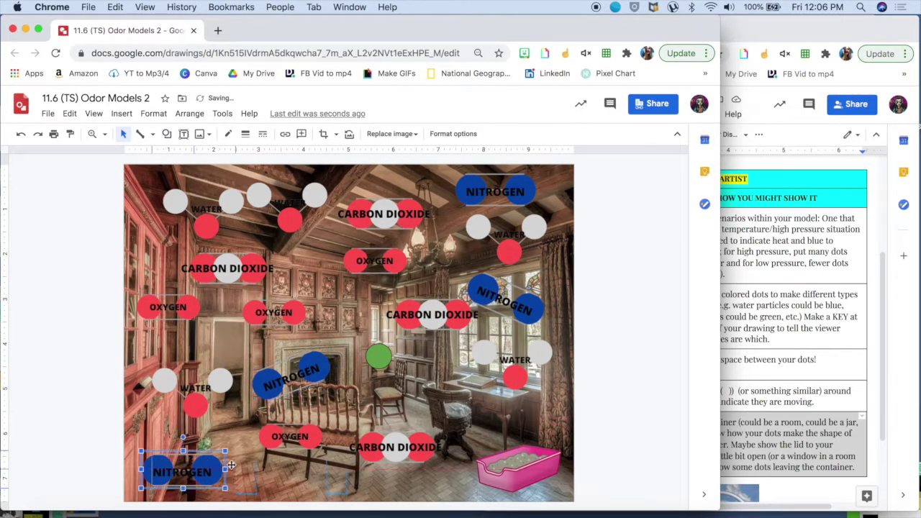
pyautogui.moveTo(185, 452); pyautogui.dragTo(363, 287)
pyautogui.moveTo(317, 305); pyautogui.dragTo(310, 288)
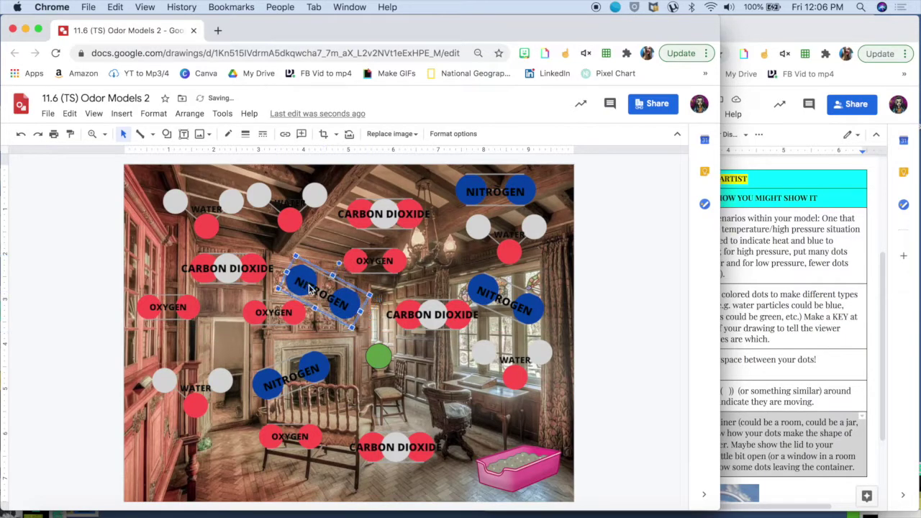
pyautogui.click(64, 317)
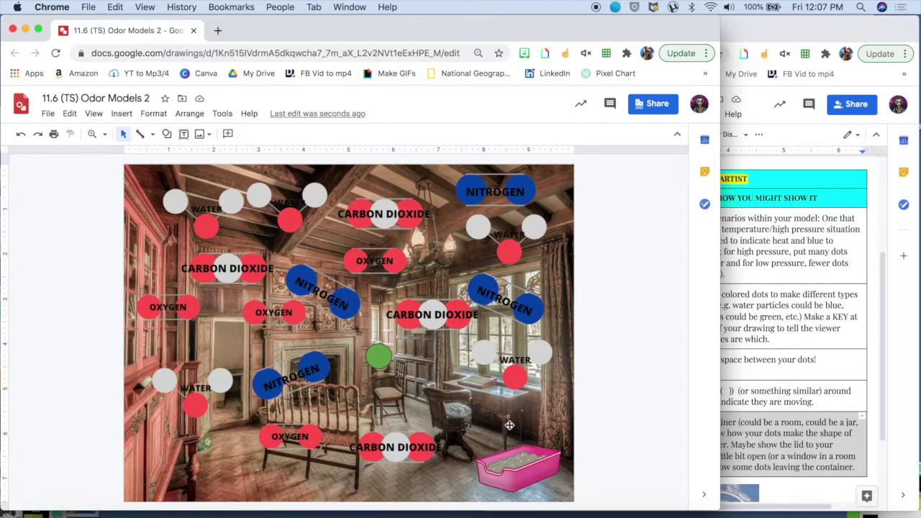
# Step: Move the green dot to just above the litter box and nudge the litter box slightly
pyautogui.click(377, 351)
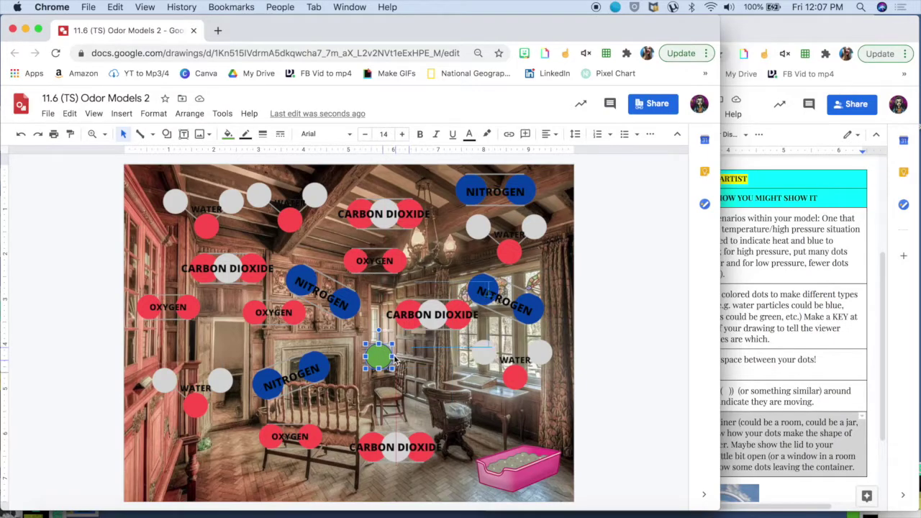
pyautogui.moveTo(519, 437); pyautogui.dragTo(528, 455)
pyautogui.click(526, 455)
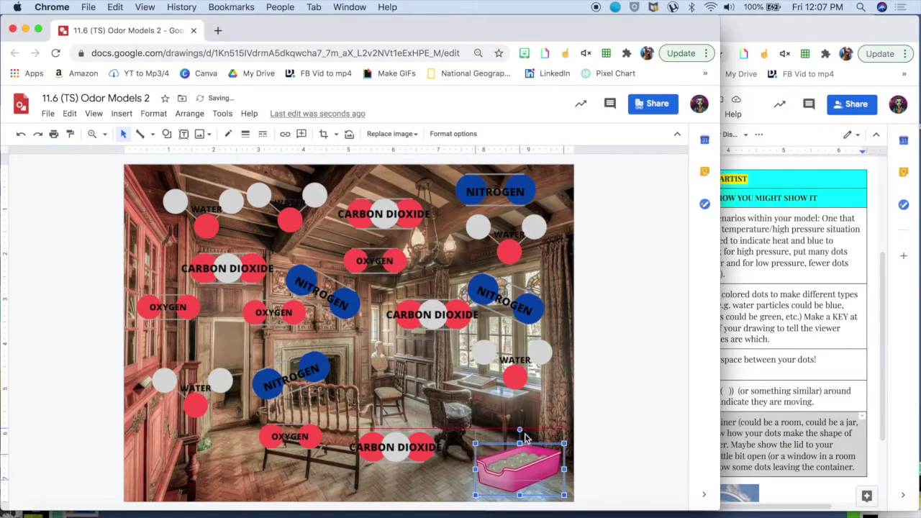
pyautogui.press('Down')
pyautogui.press('Down')
pyautogui.press('Down')
pyautogui.moveTo(526, 450); pyautogui.dragTo(520, 408)
pyautogui.moveTo(522, 478); pyautogui.dragTo(531, 468)
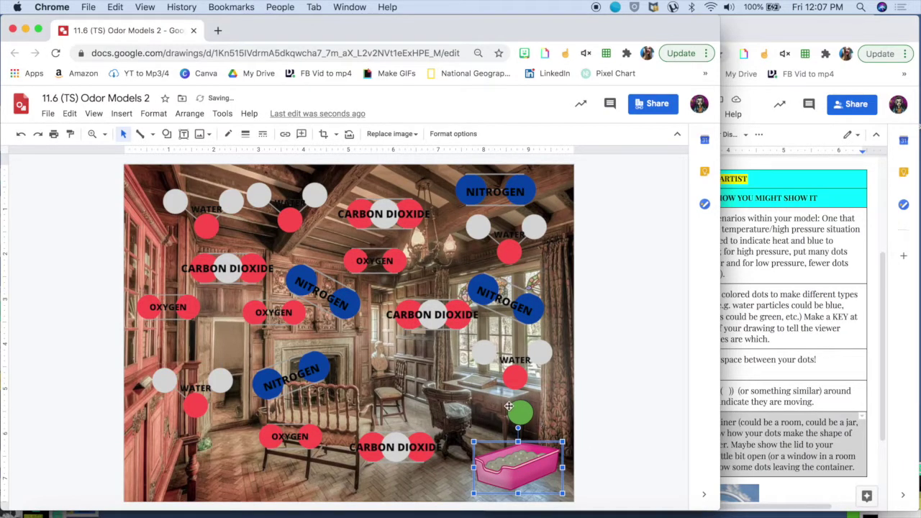
# Step: Bring the green dot to the front and place it at the litter box's upper edge
pyautogui.click(517, 414)
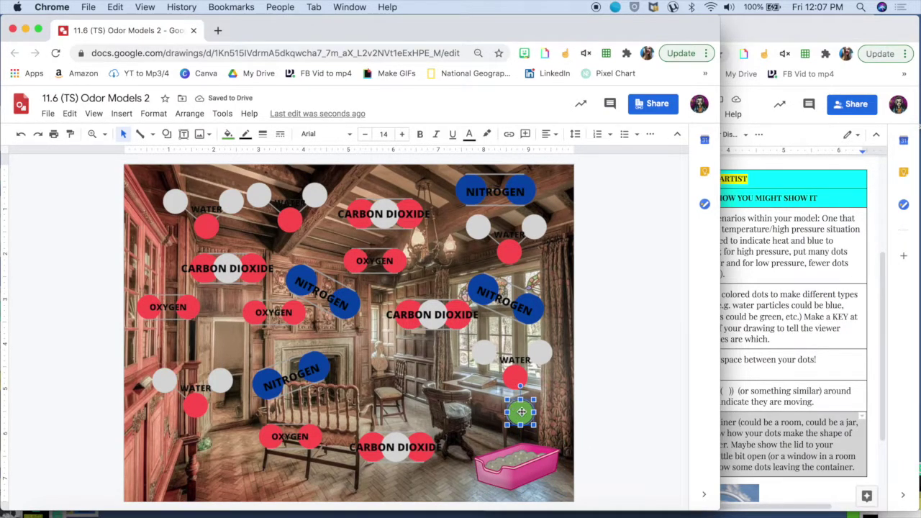
pyautogui.rightClick(521, 412)
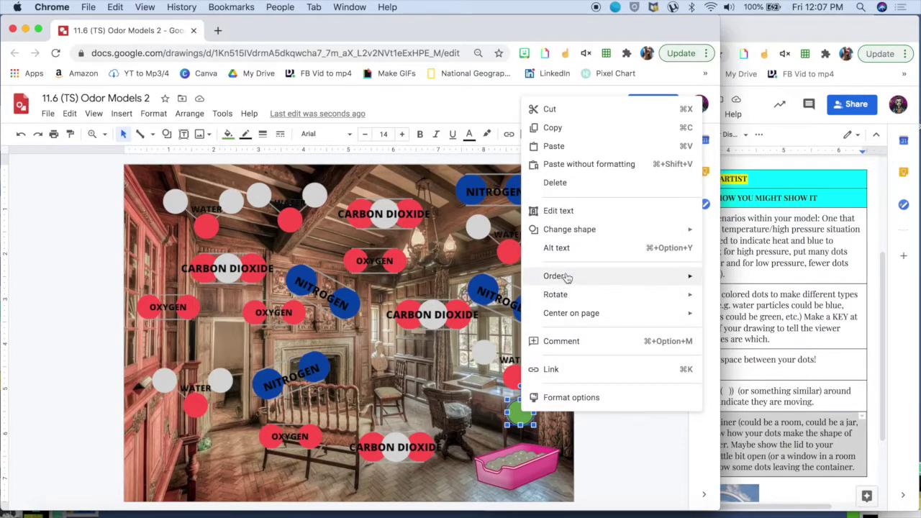
pyautogui.moveTo(567, 278)
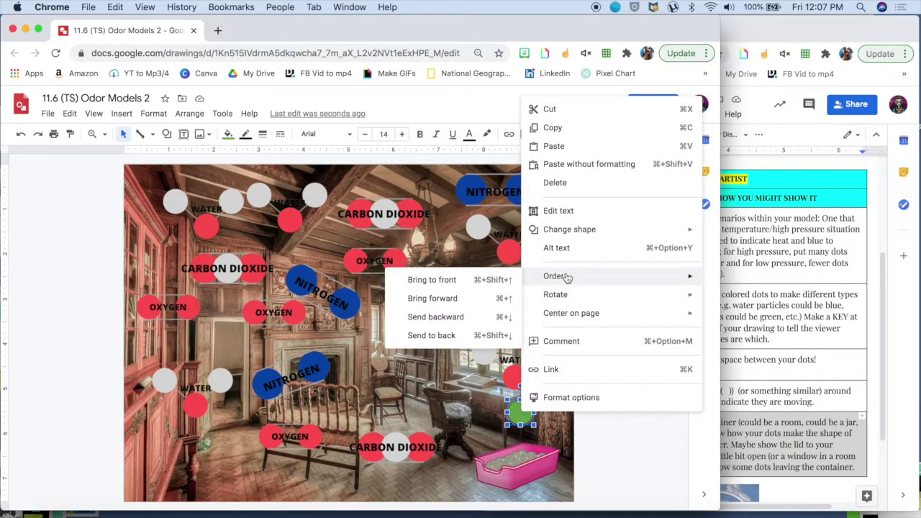
pyautogui.click(461, 281)
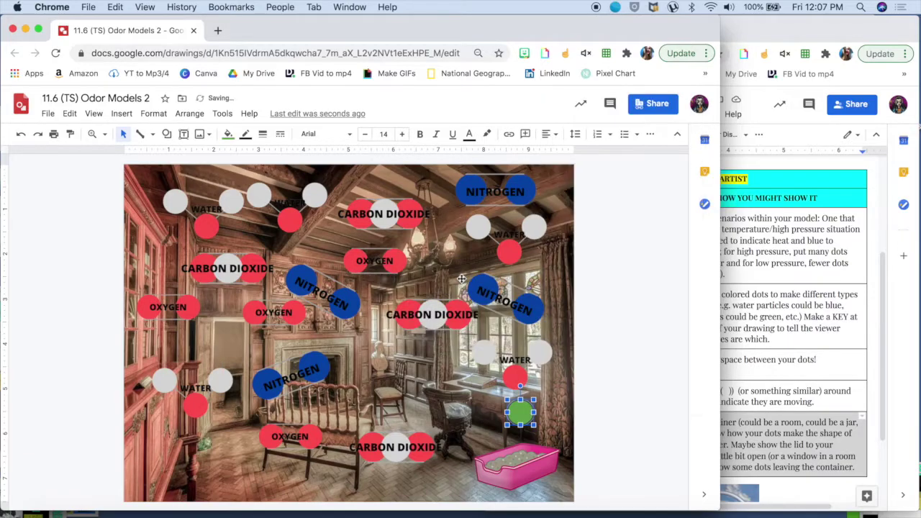
pyautogui.moveTo(521, 409); pyautogui.dragTo(534, 446)
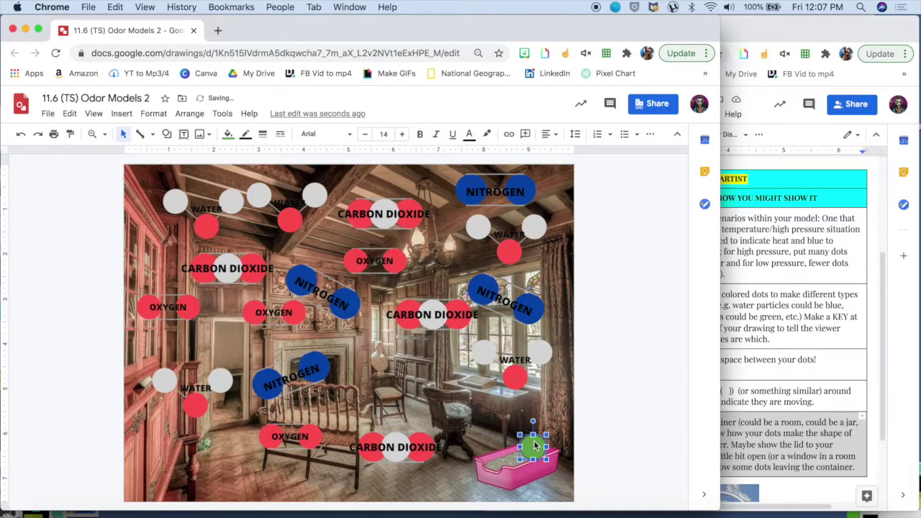
pyautogui.click(606, 443)
pyautogui.moveTo(533, 446); pyautogui.dragTo(537, 439)
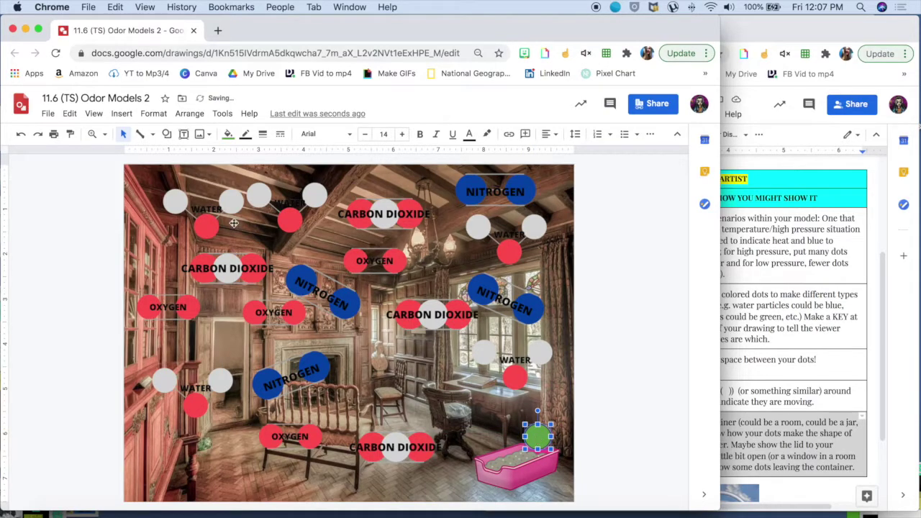
# Step: Copy the green odor dot and paste six copies of it
pyautogui.click(70, 114)
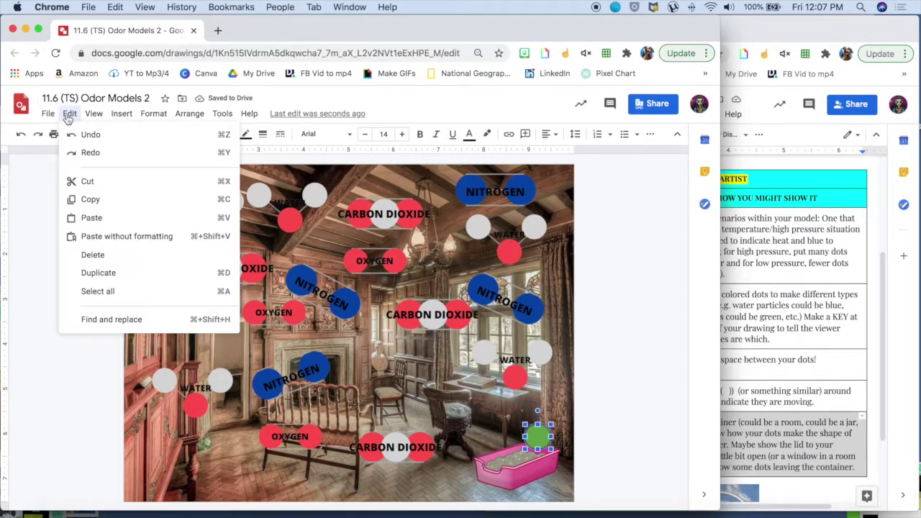
pyautogui.click(98, 207)
pyautogui.click(68, 115)
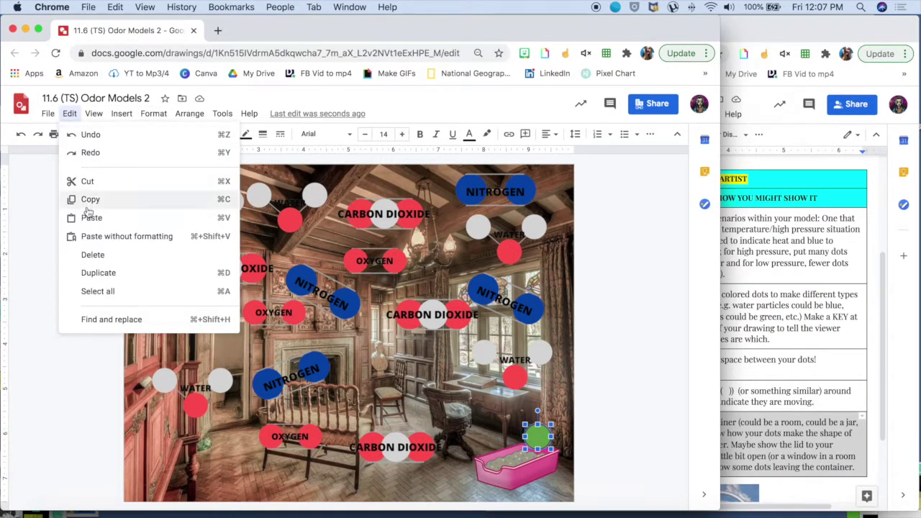
pyautogui.click(92, 217)
pyautogui.click(69, 114)
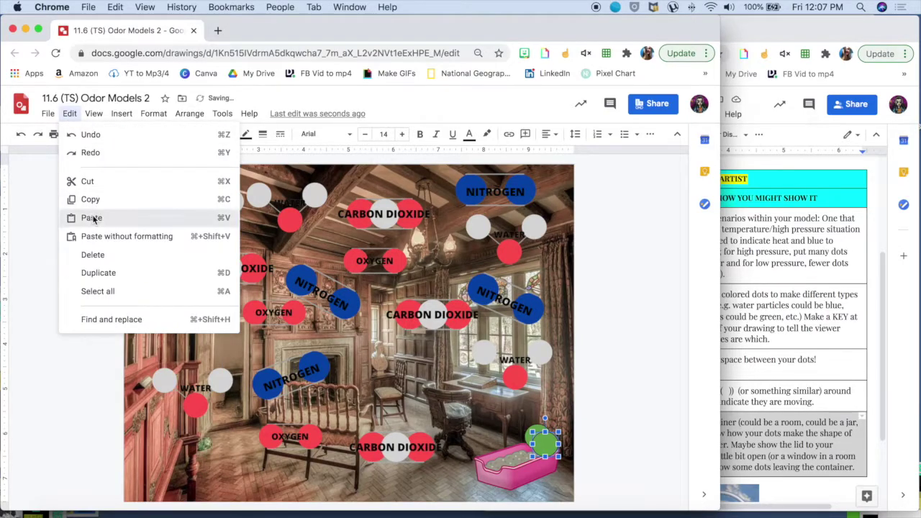
pyautogui.click(92, 217)
pyautogui.click(69, 114)
pyautogui.click(91, 218)
pyautogui.click(69, 113)
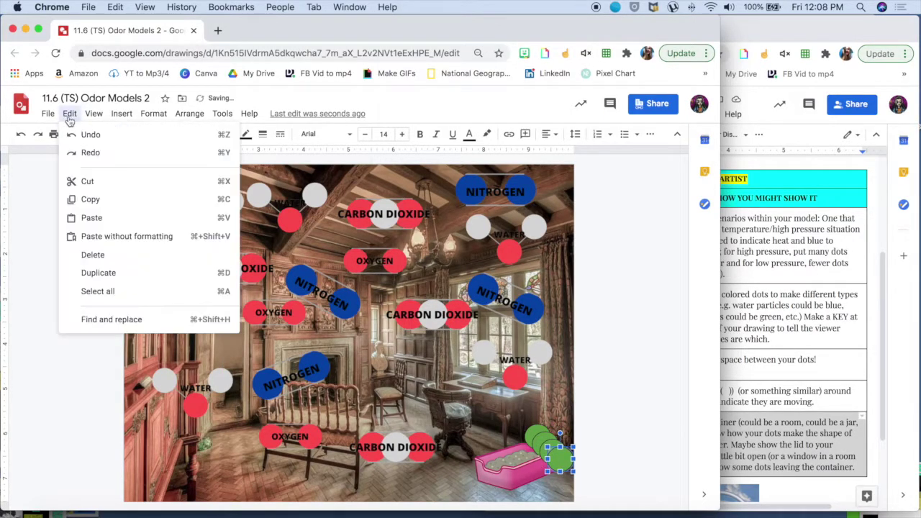
pyautogui.click(91, 217)
pyautogui.click(69, 114)
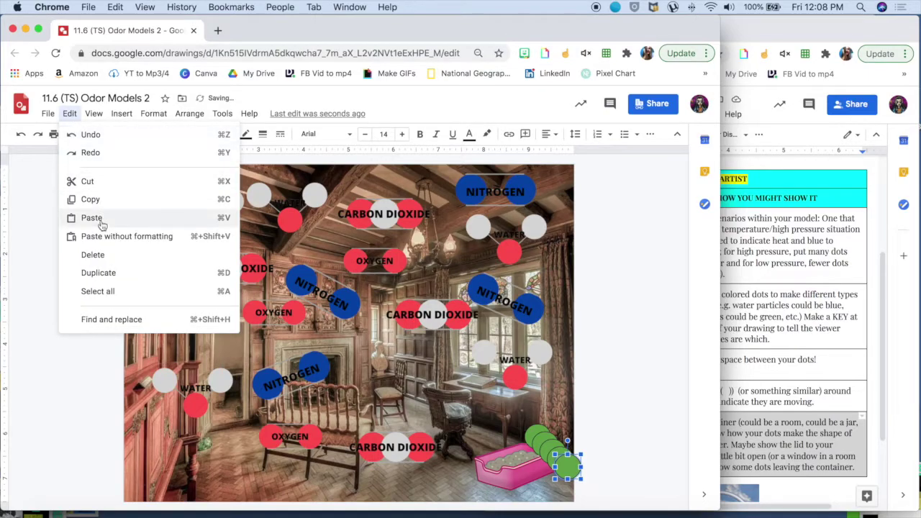
pyautogui.click(91, 217)
pyautogui.click(69, 114)
pyautogui.click(103, 219)
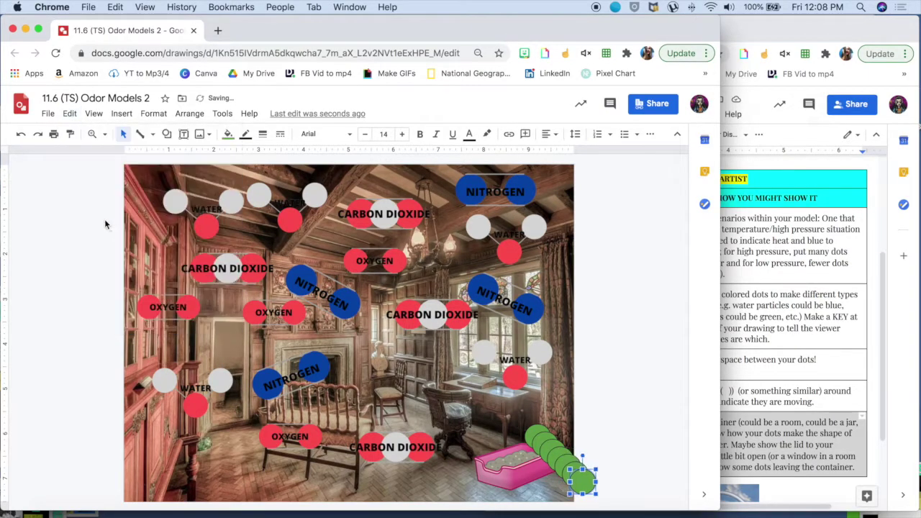
# Step: Spread four green dots onto the litter, the desk, above the desk chair and above the chair near the fireplace
pyautogui.moveTo(583, 481); pyautogui.dragTo(483, 402)
pyautogui.hotkey('ctrl', 'v')
pyautogui.moveTo(574, 473); pyautogui.dragTo(376, 338)
pyautogui.click(532, 435)
pyautogui.hotkey('ctrl', 'v')
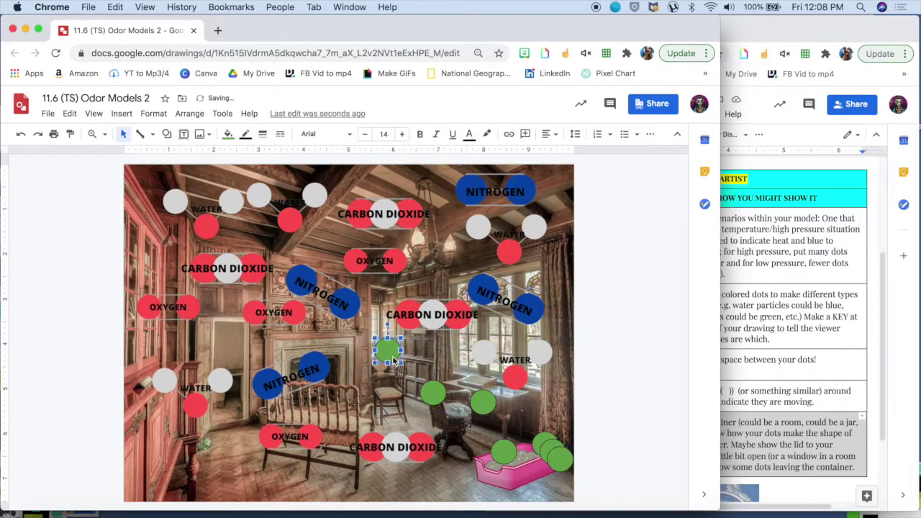
pyautogui.hotkey('ctrl', 'v')
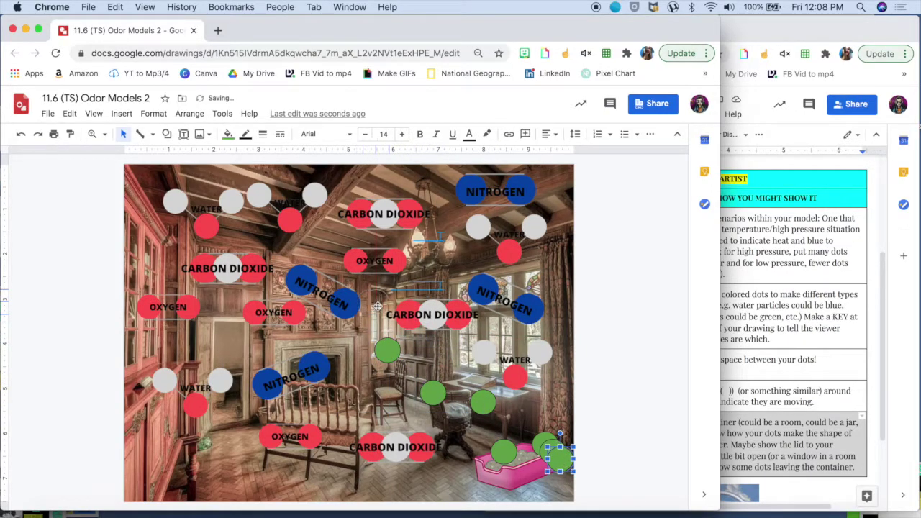
# Step: Move the last three green dots beside the central carbon dioxide, to the end of the bed and above the litter box
pyautogui.moveTo(560, 457); pyautogui.dragTo(375, 297)
pyautogui.hotkey('ctrl', 'v')
pyautogui.moveTo(552, 451); pyautogui.dragTo(370, 401)
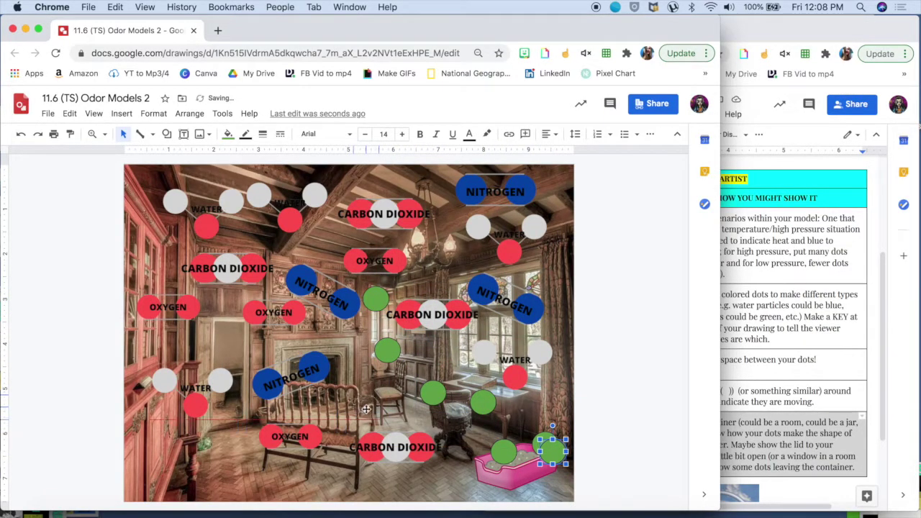
pyautogui.hotkey('ctrl', 'v')
pyautogui.moveTo(537, 430); pyautogui.dragTo(529, 416)
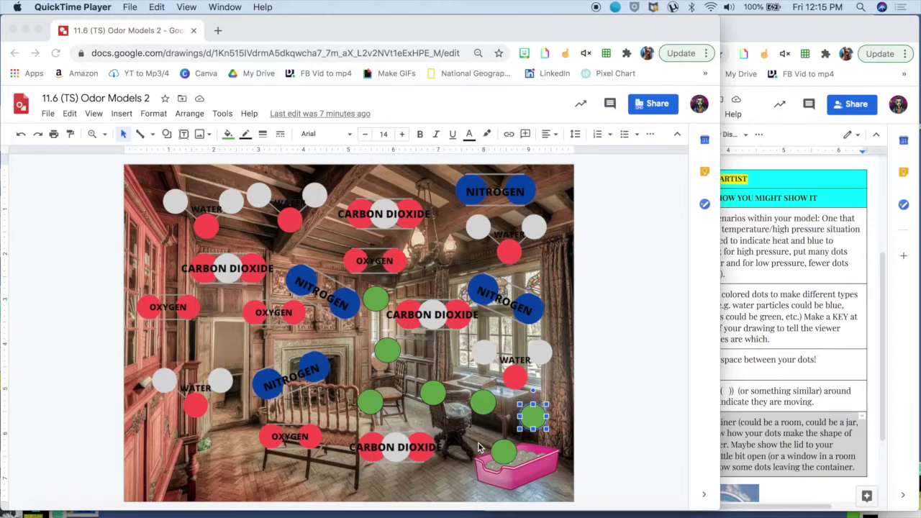
# Step: Switch to the Odor Model 2 directions document and highlight the requirement that all matter is made of tiny invisible molecules
pyautogui.click(872, 171)
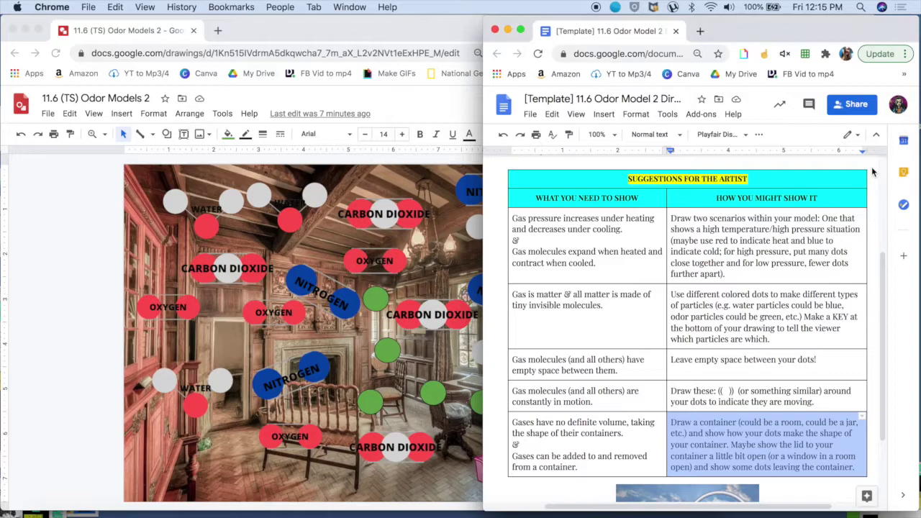
pyautogui.click(824, 403)
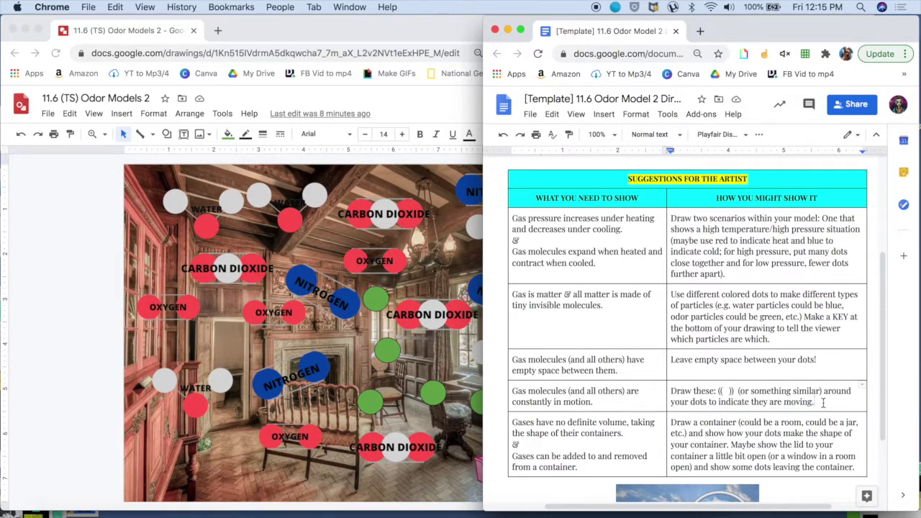
pyautogui.click(601, 318)
pyautogui.moveTo(602, 305); pyautogui.dragTo(513, 294)
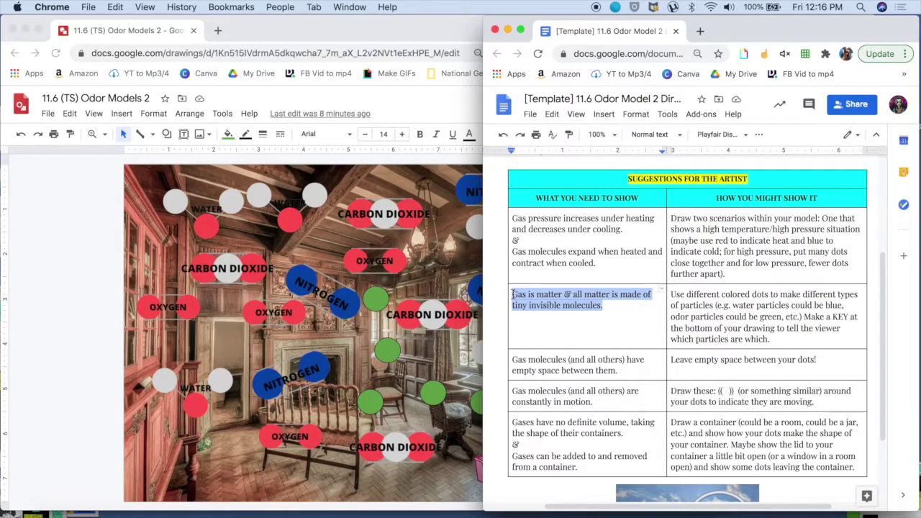
pyautogui.click(614, 332)
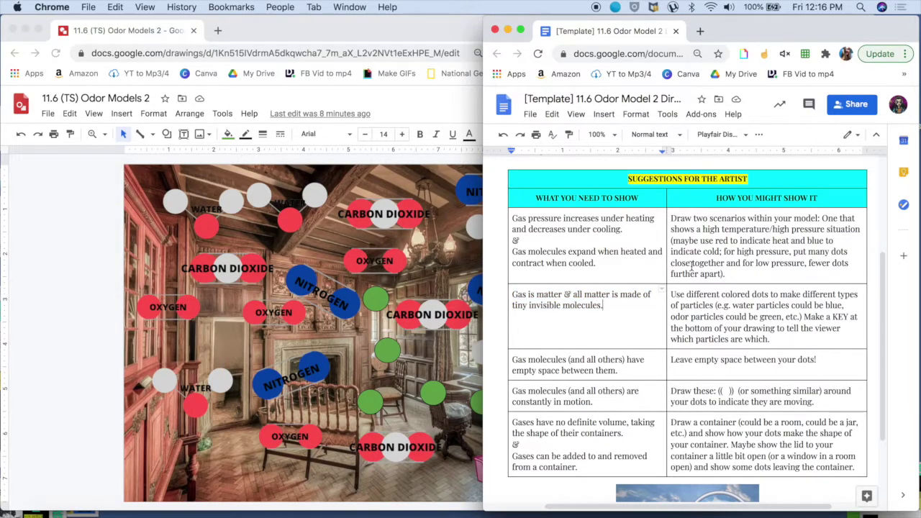
# Step: Highlight the suggestion to use different colored dots, and the sentence about making a KEY at the bottom of the drawing
pyautogui.moveTo(672, 294); pyautogui.dragTo(839, 330)
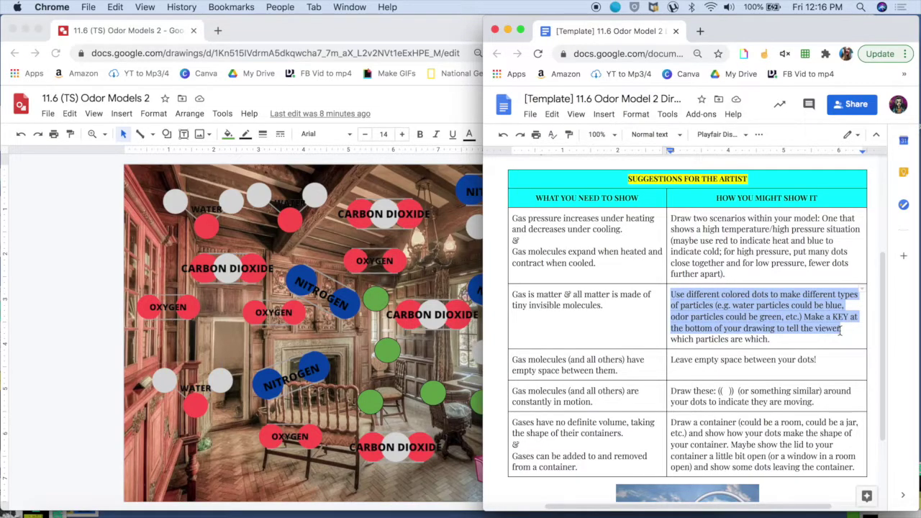
pyautogui.click(816, 337)
pyautogui.moveTo(804, 316); pyautogui.dragTo(828, 337)
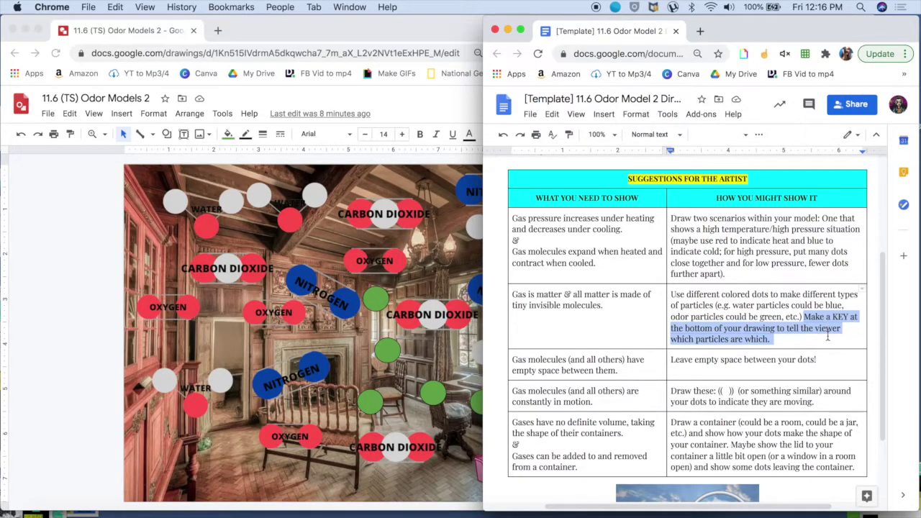
# Step: Return to the 11.6 (TS) Odor Models 2 drawing and look over the labelled gas molecules placed in the room
pyautogui.click(77, 310)
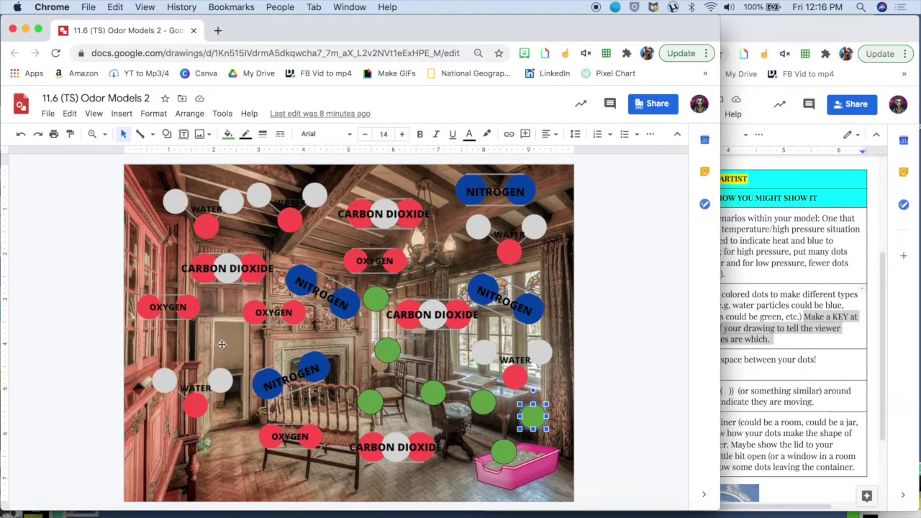
pyautogui.click(552, 396)
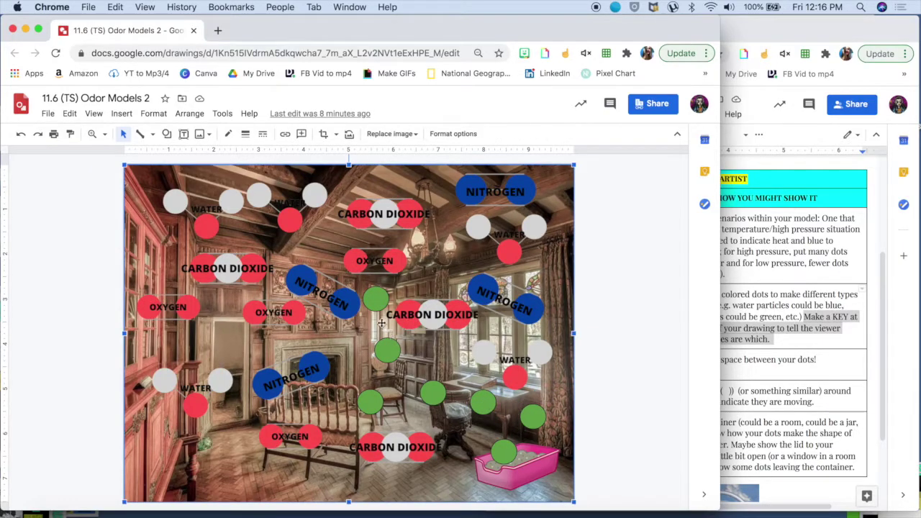
pyautogui.click(634, 373)
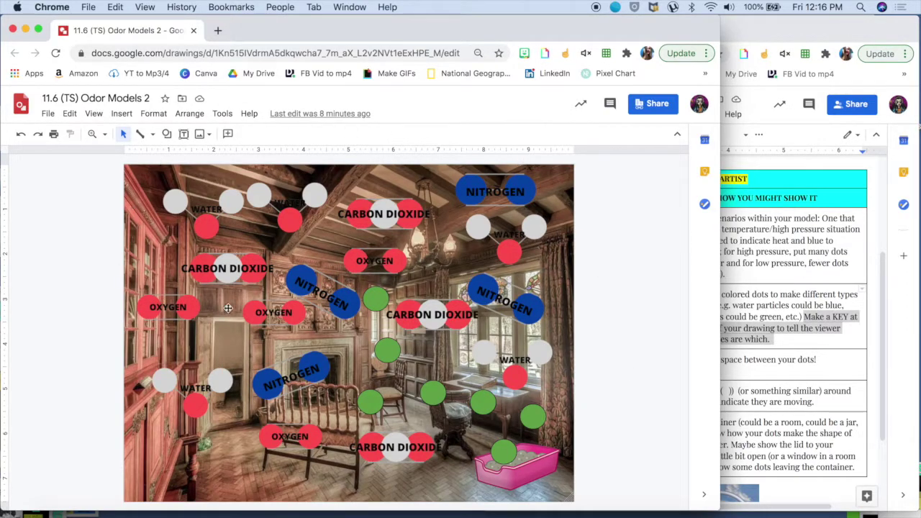
pyautogui.click(515, 299)
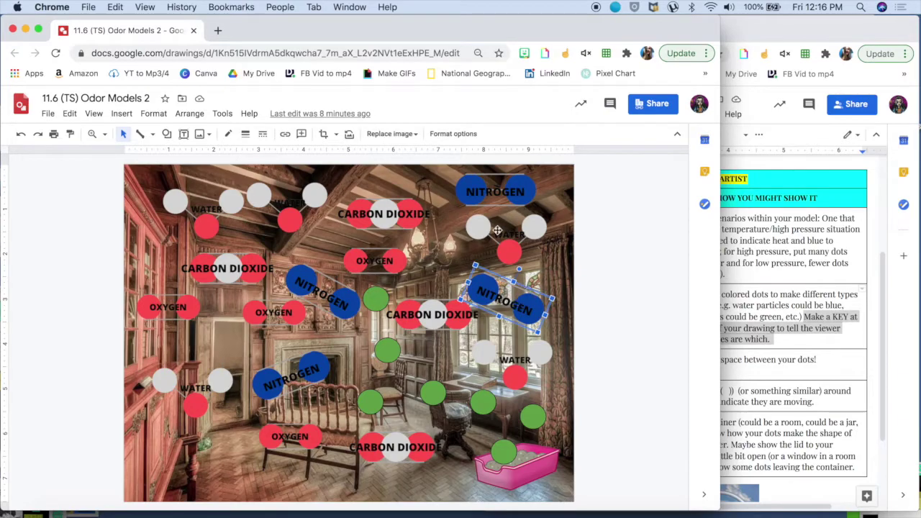
pyautogui.click(483, 190)
pyautogui.click(620, 282)
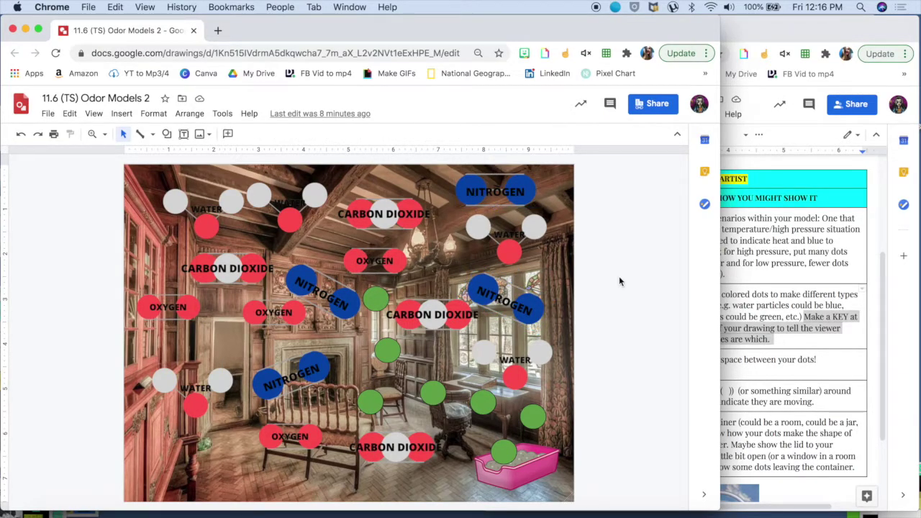
# Step: Draw a rectangle over the lower-left corner of the room image, below the water molecule, as the background for a key
pyautogui.click(116, 120)
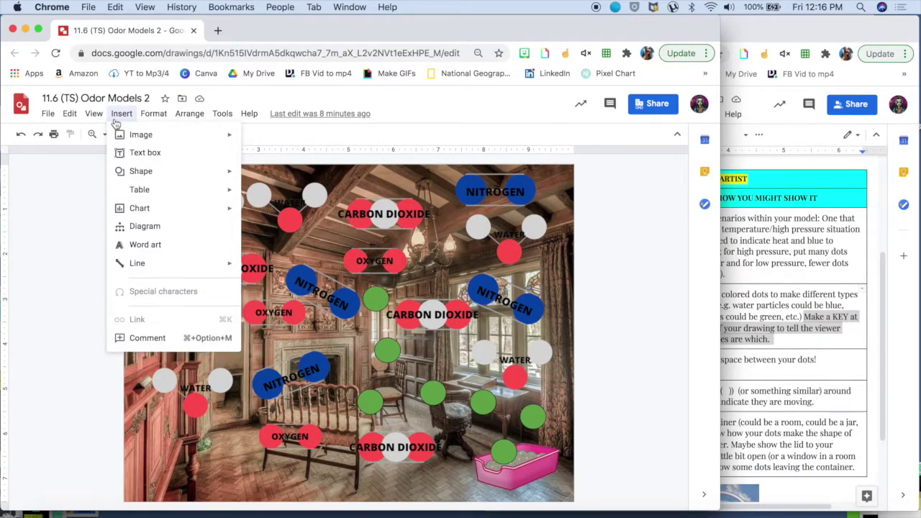
pyautogui.moveTo(136, 171)
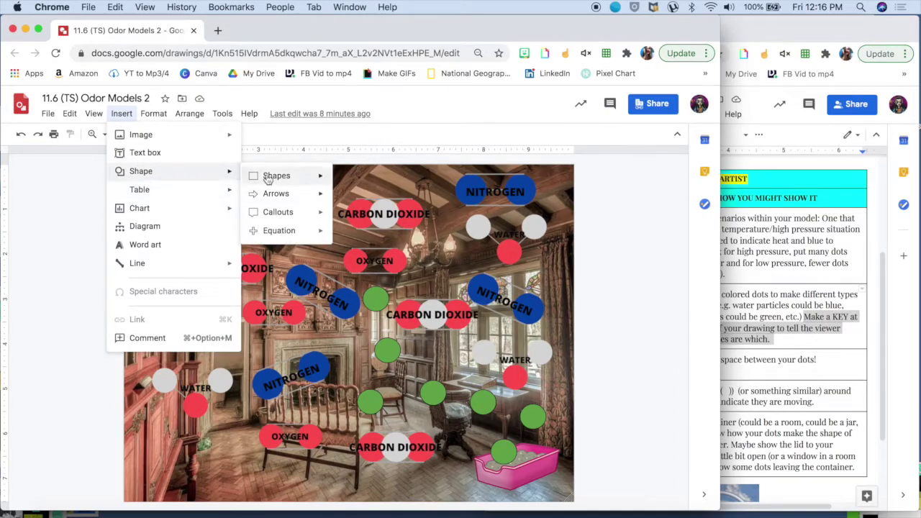
pyautogui.moveTo(323, 179)
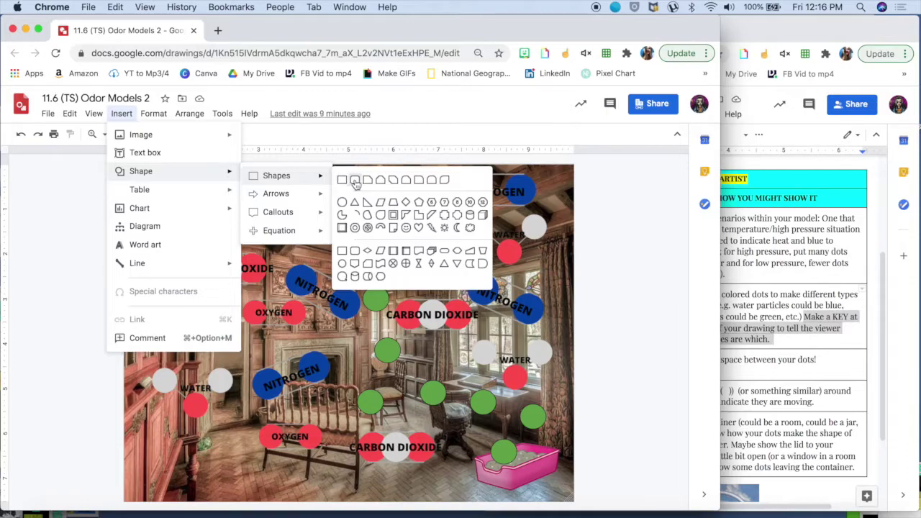
pyautogui.click(342, 179)
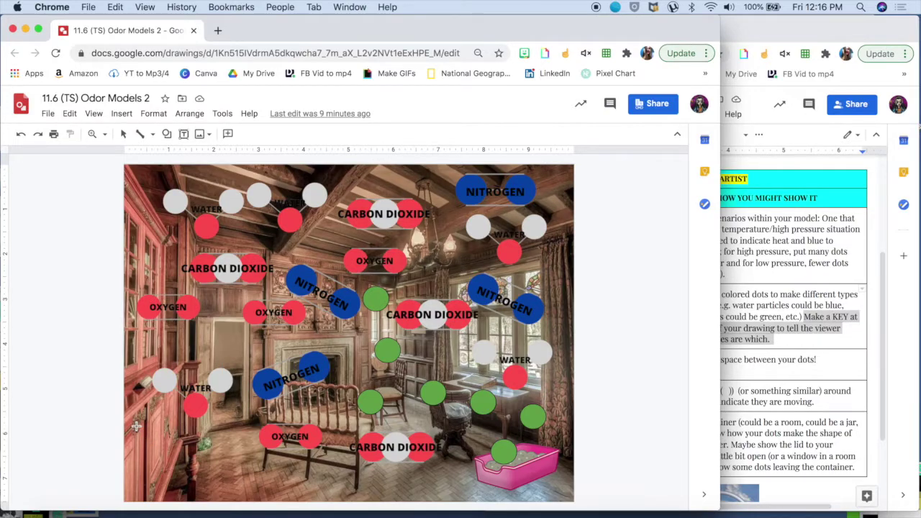
pyautogui.moveTo(136, 427); pyautogui.dragTo(251, 490)
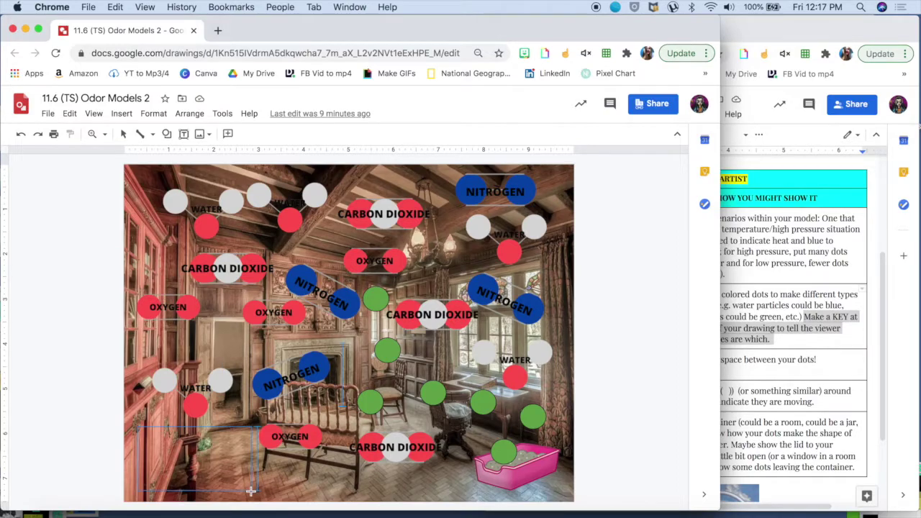
pyautogui.moveTo(251, 491); pyautogui.dragTo(251, 492)
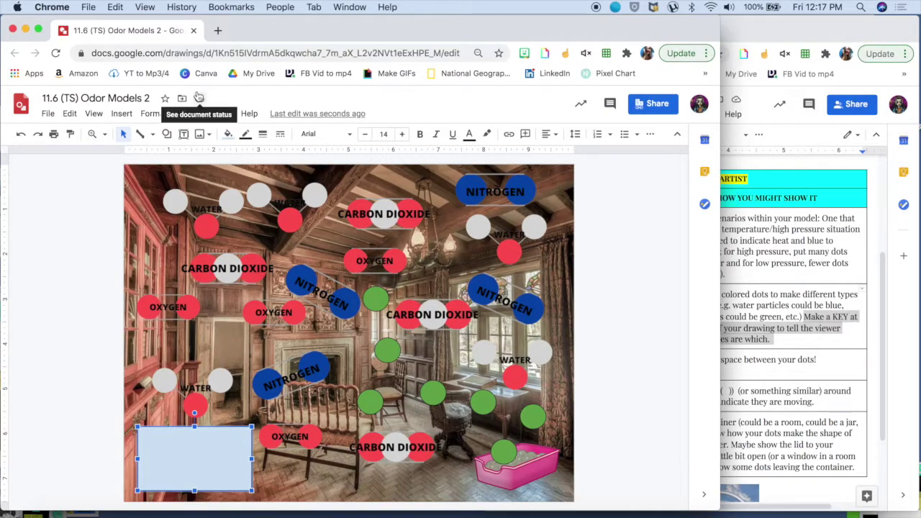
# Step: Fill the key rectangle with solid white
pyautogui.click(226, 135)
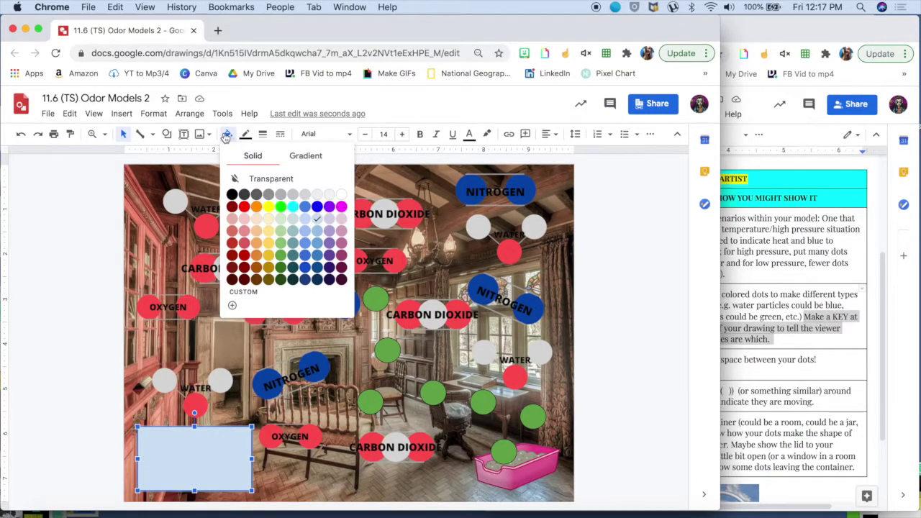
pyautogui.click(343, 195)
pyautogui.click(70, 358)
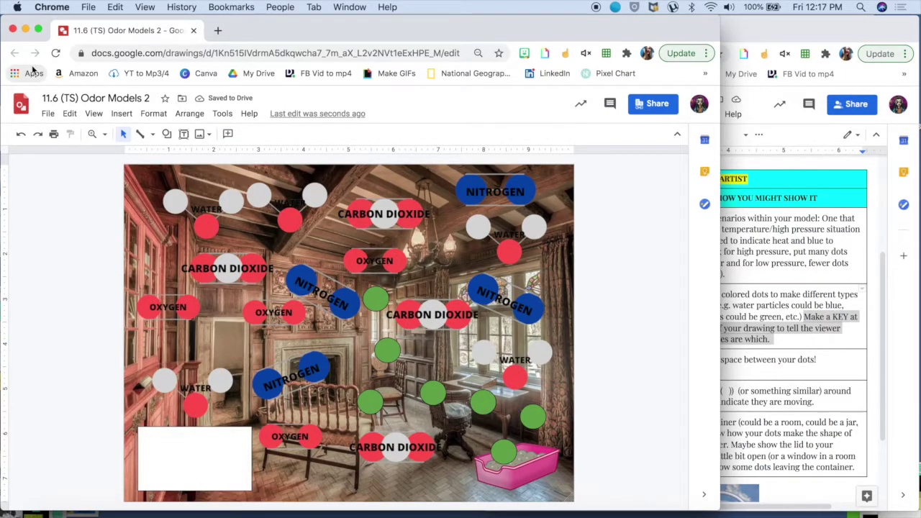
# Step: Add a text box just inside the white rectangle and enter the heading KEY
pyautogui.click(122, 116)
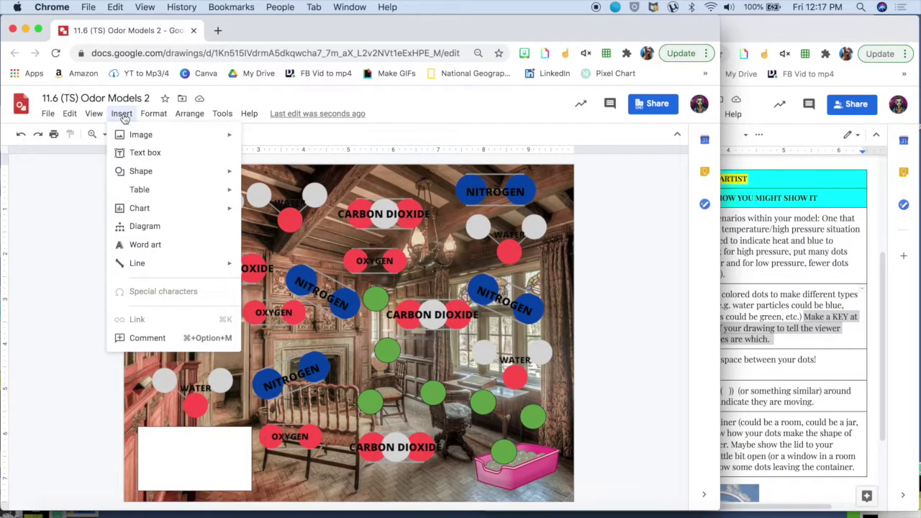
pyautogui.click(144, 152)
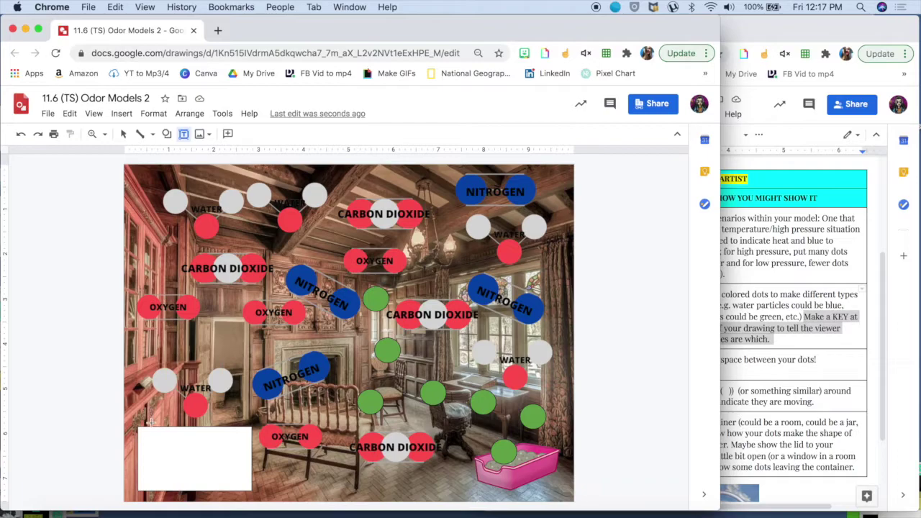
pyautogui.moveTo(144, 433); pyautogui.dragTo(245, 482)
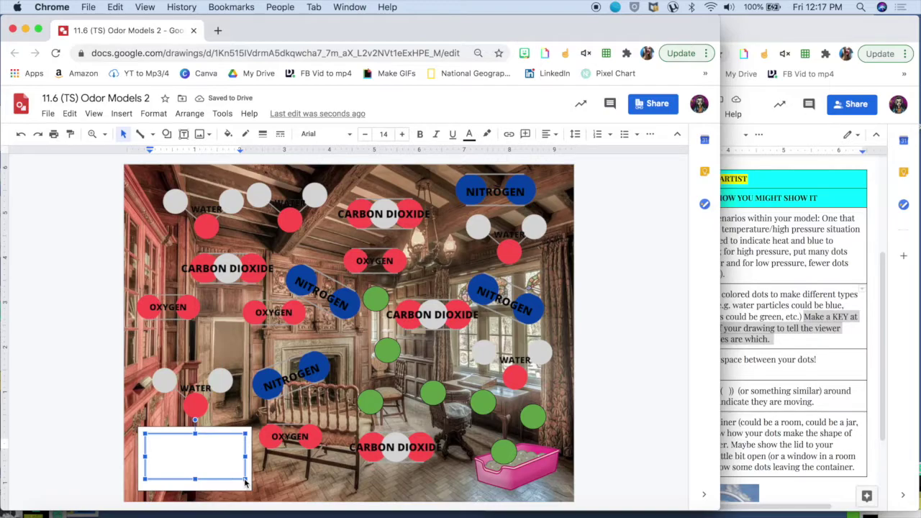
pyautogui.write('KEY')
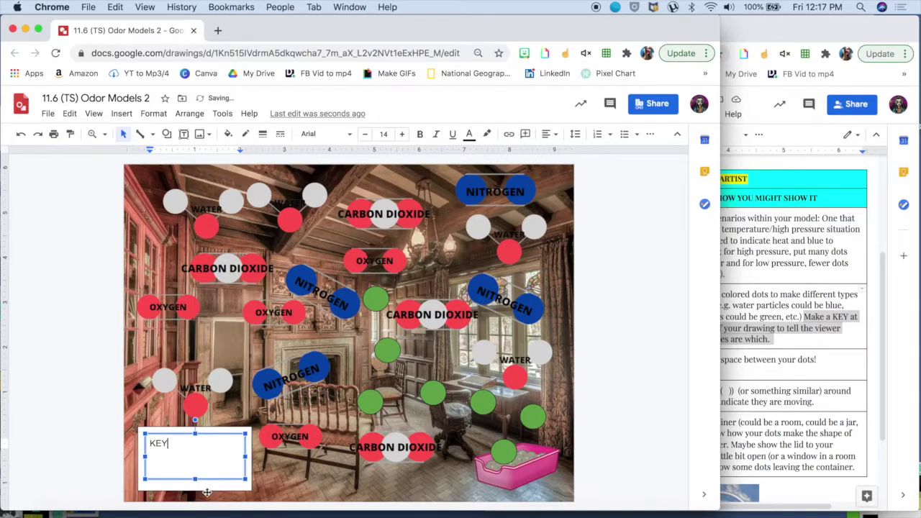
# Step: Make the KEY heading bold and center it in its text box
pyautogui.doubleClick(162, 442)
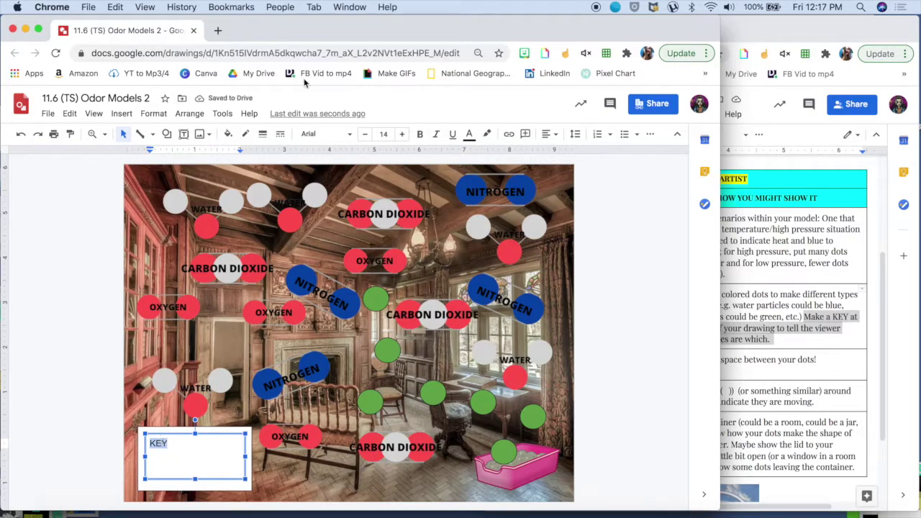
pyautogui.click(420, 135)
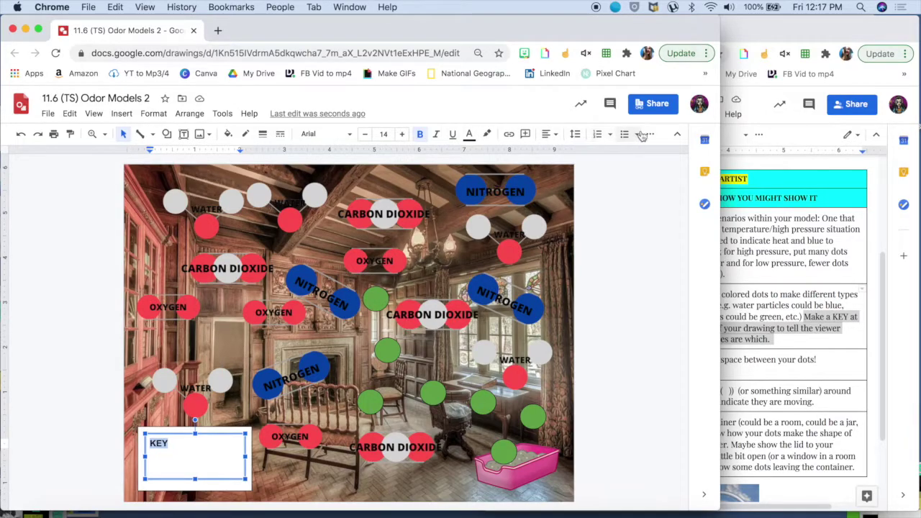
pyautogui.click(549, 135)
pyautogui.click(565, 152)
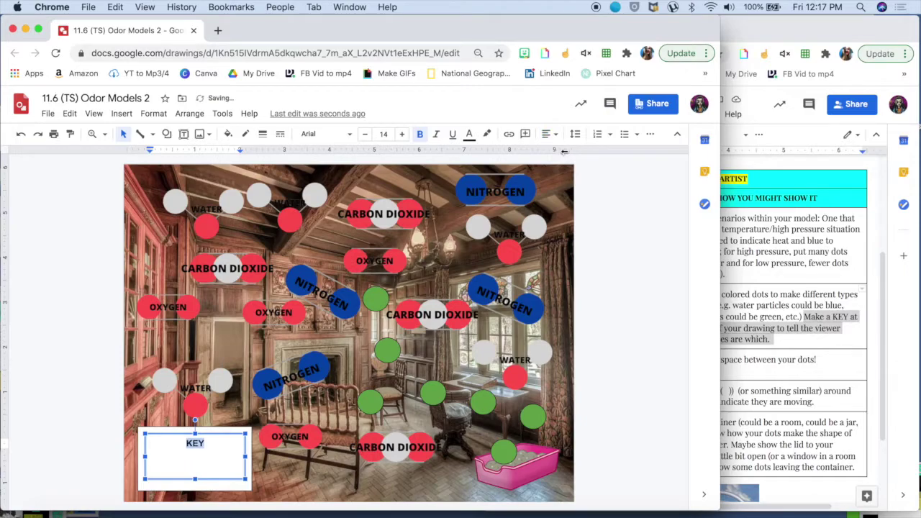
# Step: Add a left-aligned line reading "Odor Molecule =" below the KEY heading and remove its bold formatting
pyautogui.click(219, 457)
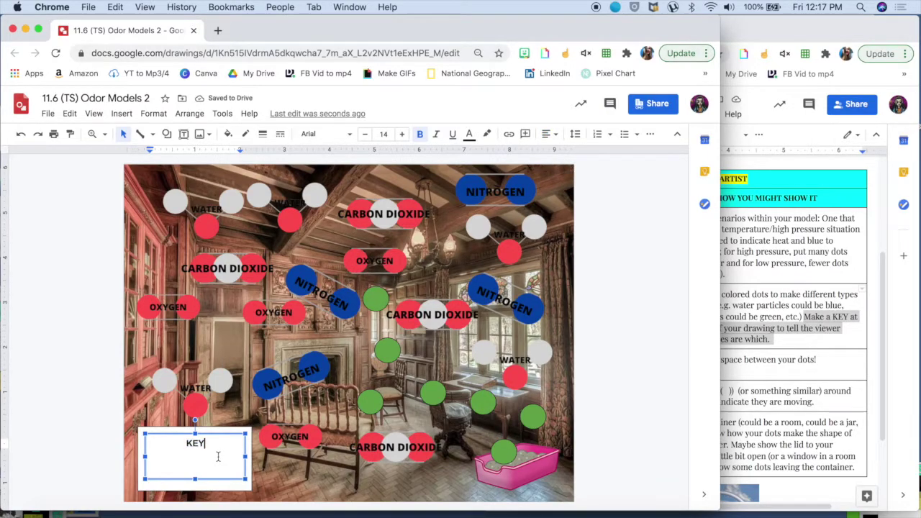
pyautogui.press('Return')
pyautogui.click(548, 134)
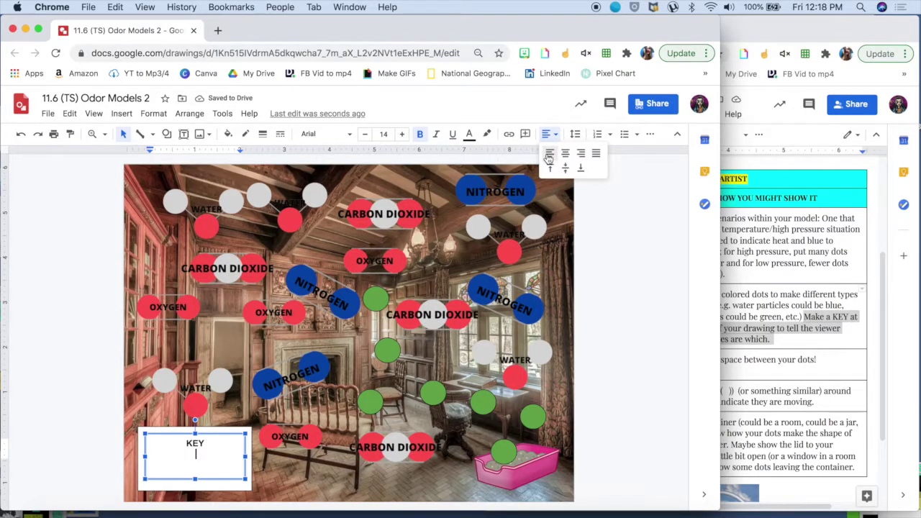
pyautogui.click(551, 154)
pyautogui.write('Odor Mo')
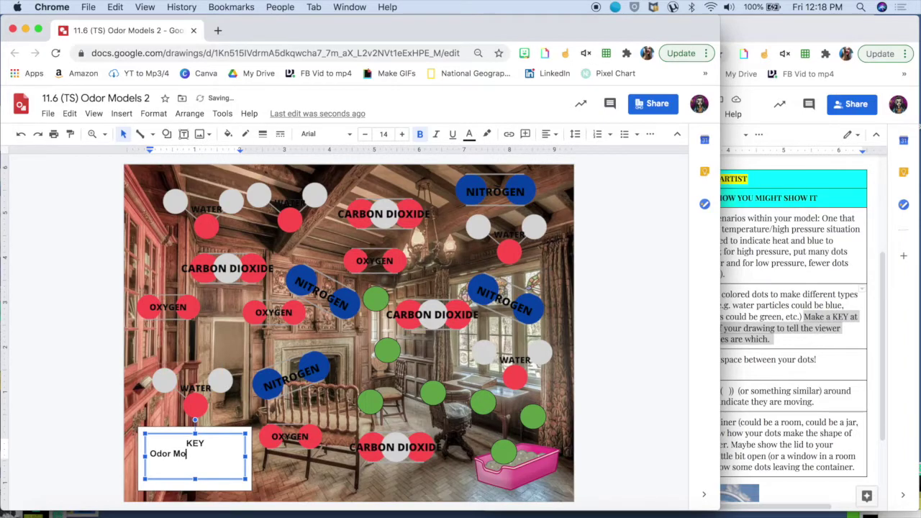
pyautogui.write('lecule =')
pyautogui.moveTo(222, 453); pyautogui.dragTo(152, 451)
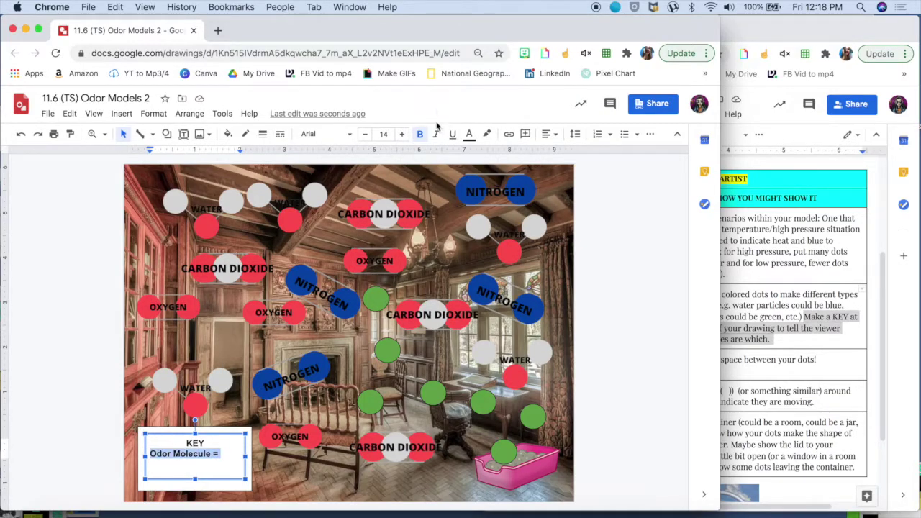
pyautogui.click(421, 140)
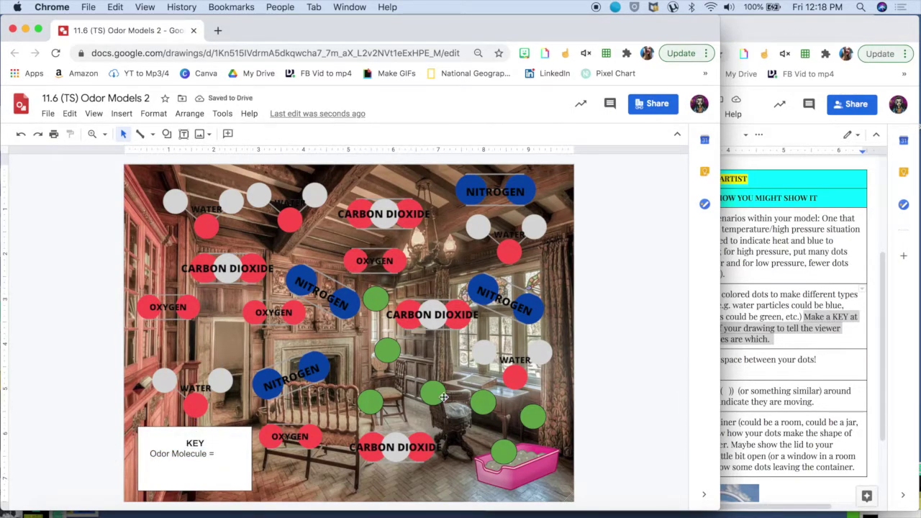
# Step: Copy the green dot at the end of the bed and place the copy after "Odor Molecule =" in the key
pyautogui.click(369, 401)
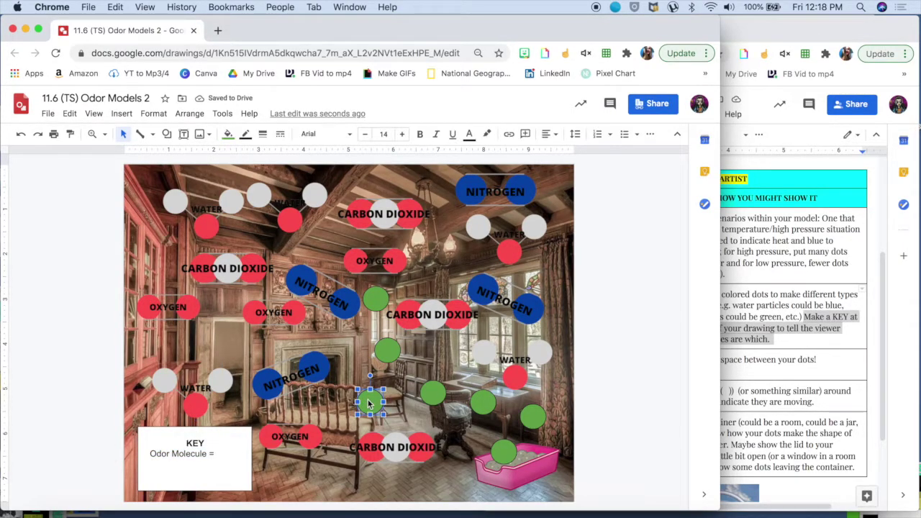
pyautogui.click(69, 113)
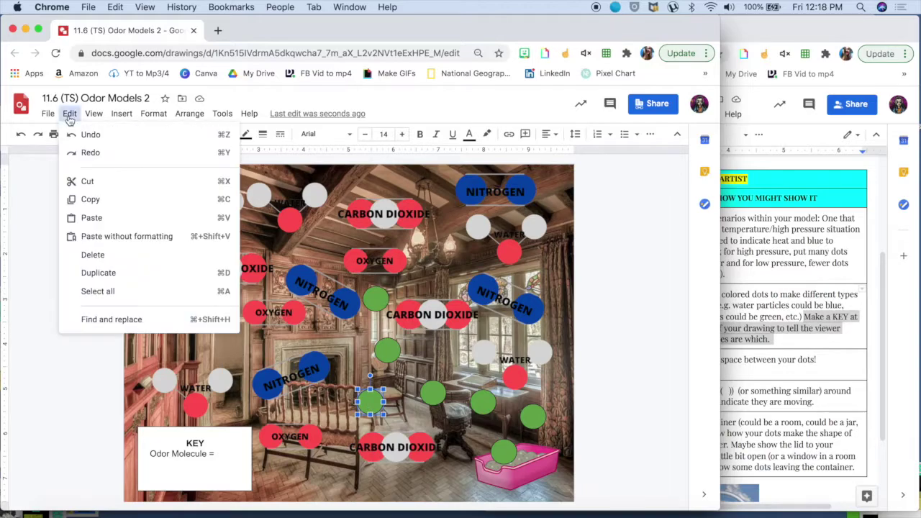
pyautogui.click(98, 201)
pyautogui.click(70, 113)
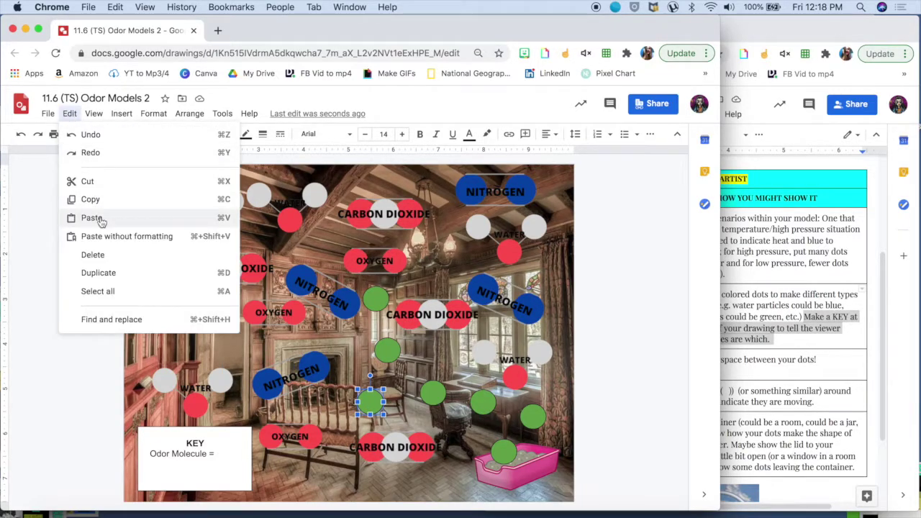
pyautogui.click(91, 218)
pyautogui.moveTo(380, 408); pyautogui.dragTo(234, 455)
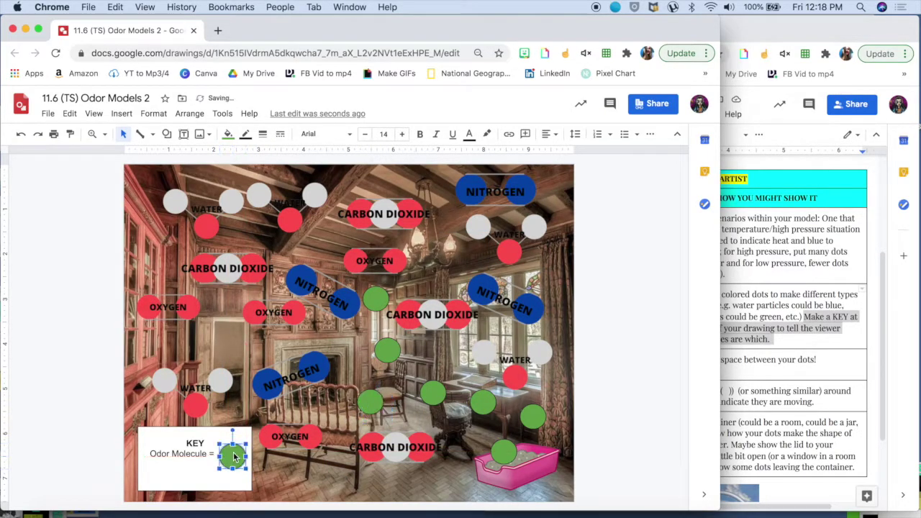
pyautogui.click(45, 375)
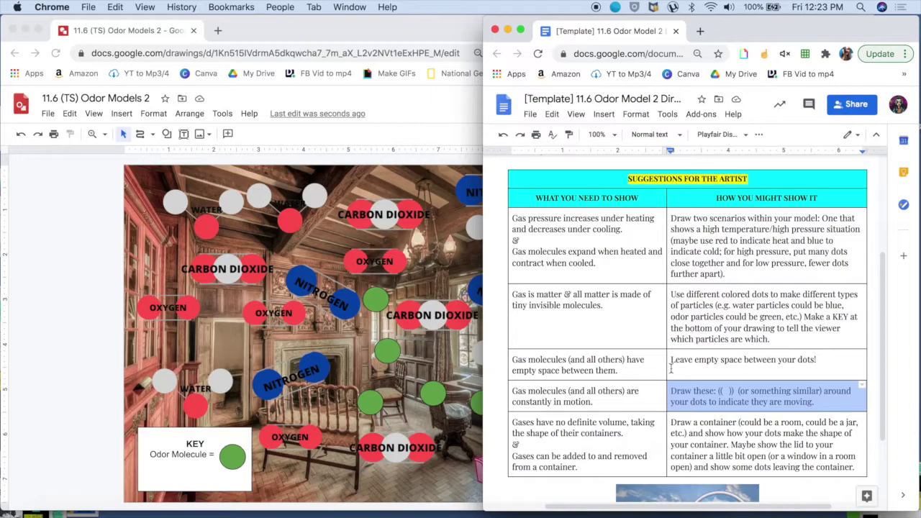
# Step: Highlight the requirement in the directions document that gas molecules are constantly in motion, and point out its suggested motion marks
pyautogui.click(641, 375)
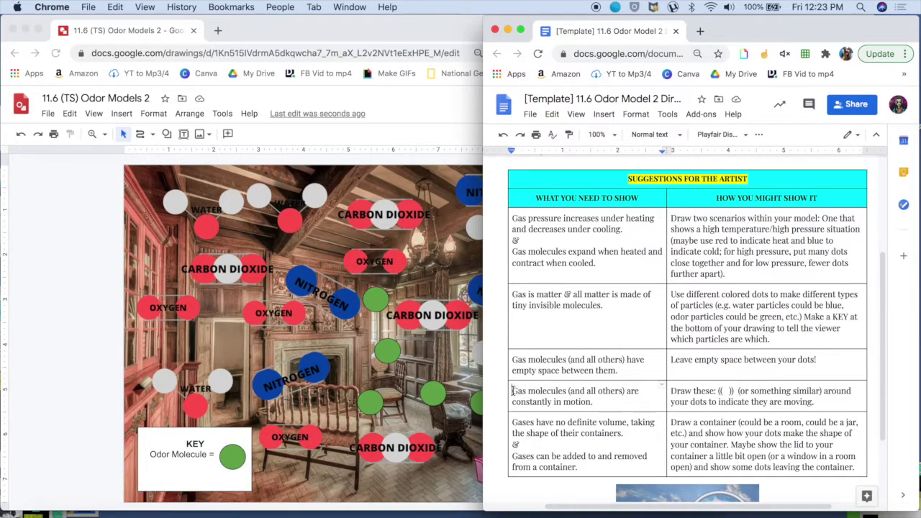
pyautogui.moveTo(595, 403); pyautogui.dragTo(513, 391)
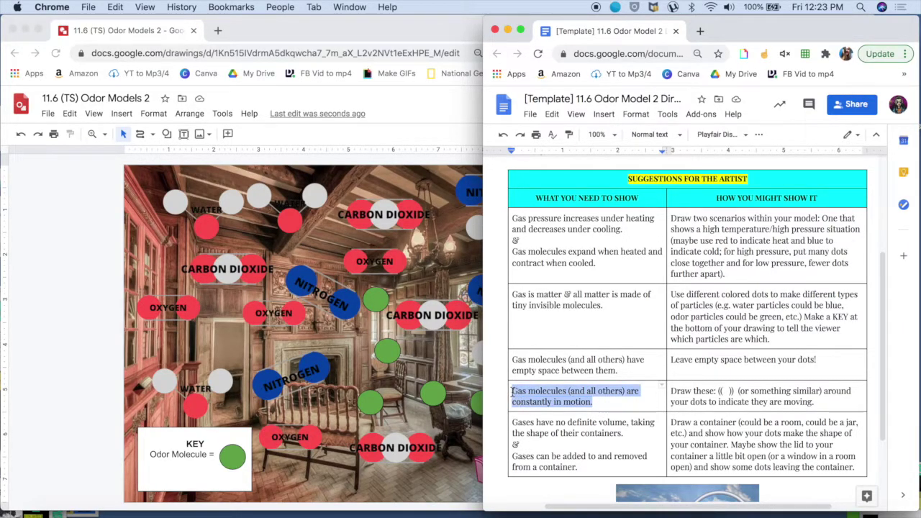
pyautogui.click(717, 396)
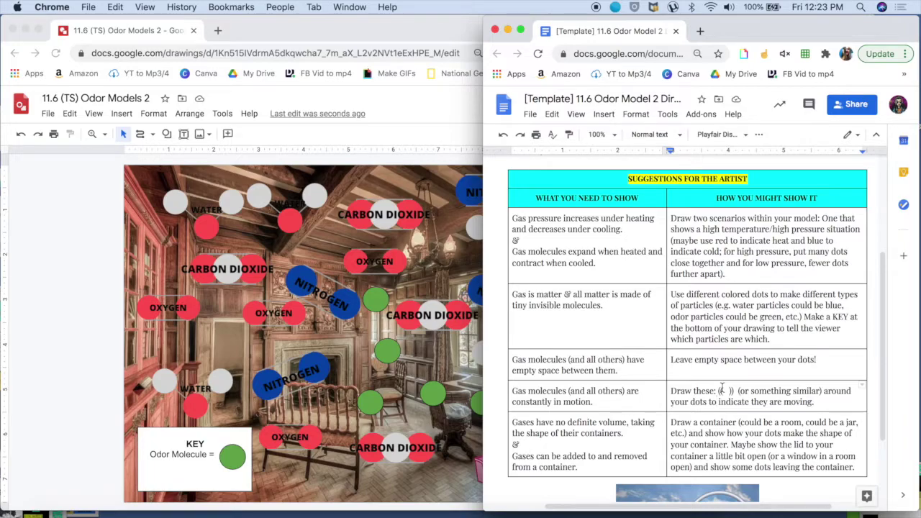
# Step: Return to the drawing and shrink the green dot in the key so it sits beside "Odor Molecule ="
pyautogui.click(64, 302)
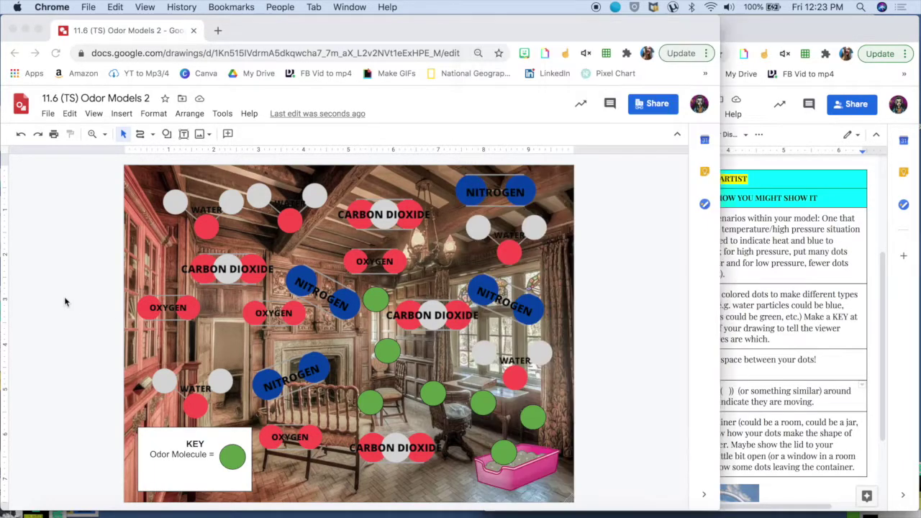
pyautogui.click(176, 455)
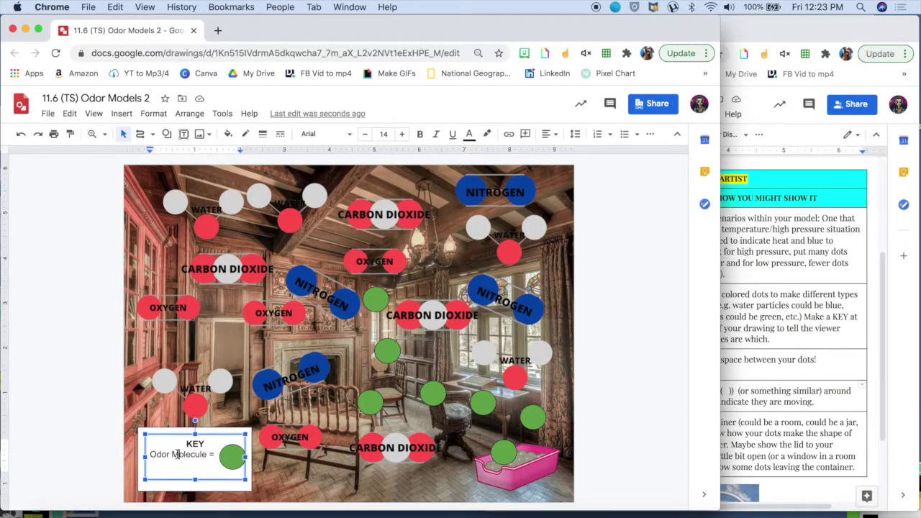
pyautogui.click(111, 451)
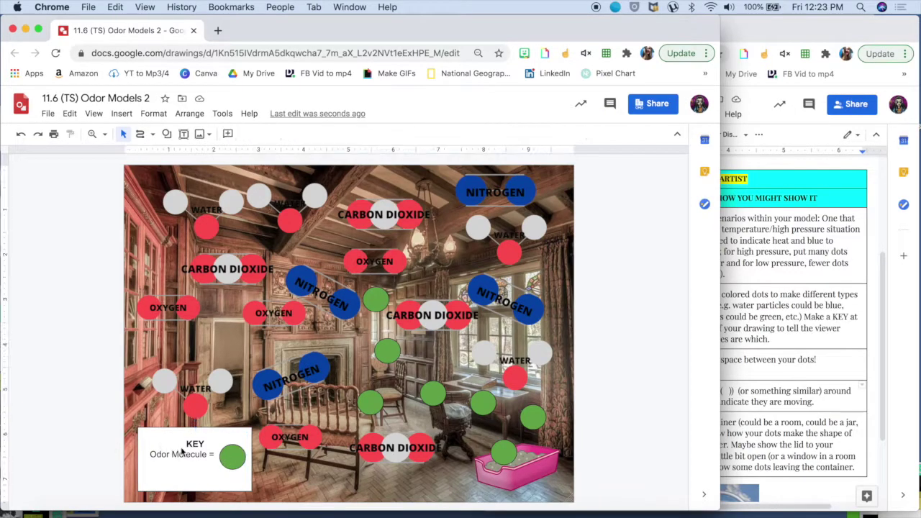
pyautogui.click(229, 459)
pyautogui.moveTo(242, 466); pyautogui.dragTo(237, 458)
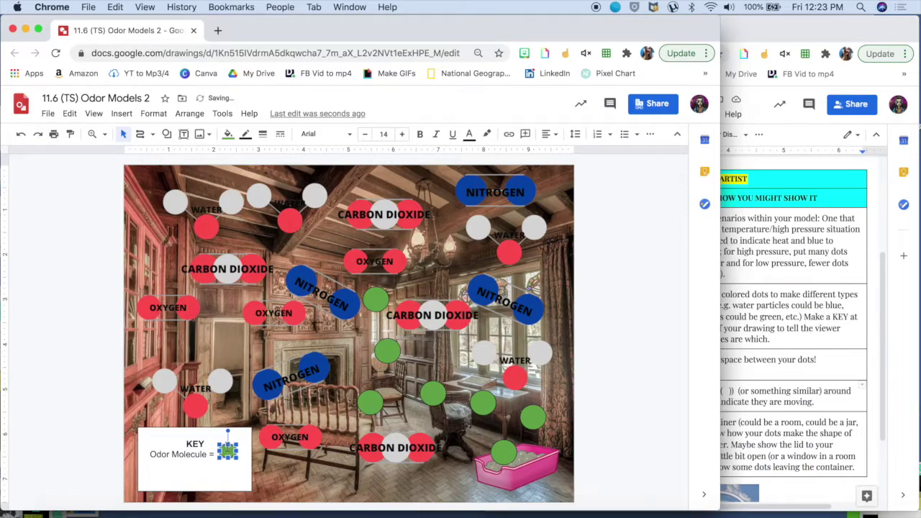
# Step: Add the line "*note that all molecules are in motion" below "Odor Molecule =" in the key's text box
pyautogui.click(196, 468)
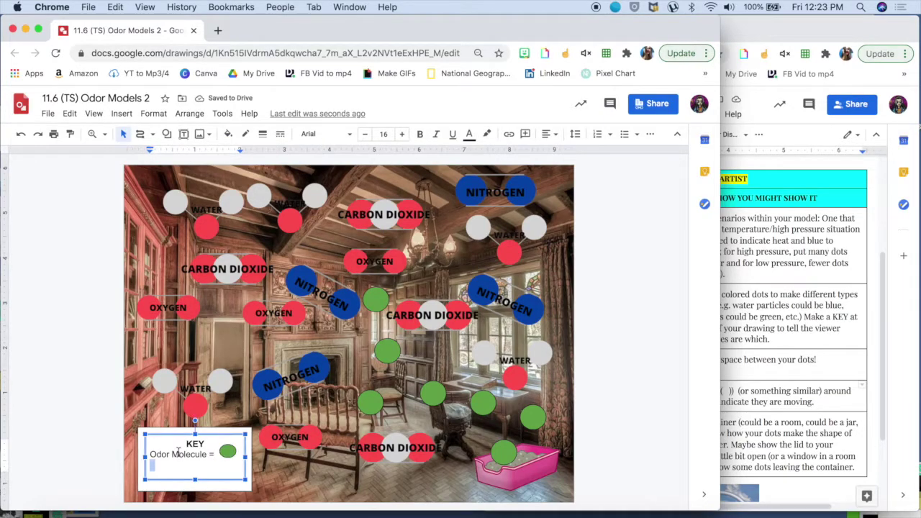
pyautogui.press('BackSpace')
pyautogui.press('Return')
pyautogui.write('*note that all molecules are in motion')
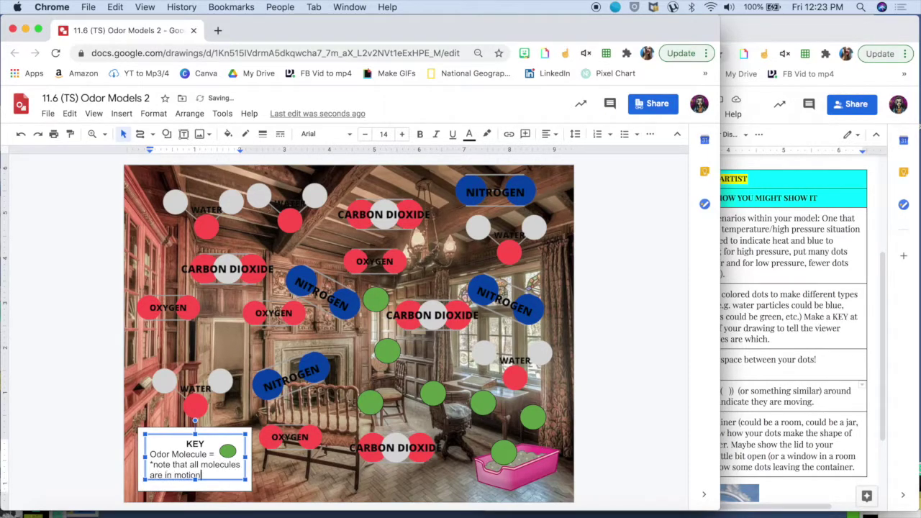
pyautogui.click(60, 422)
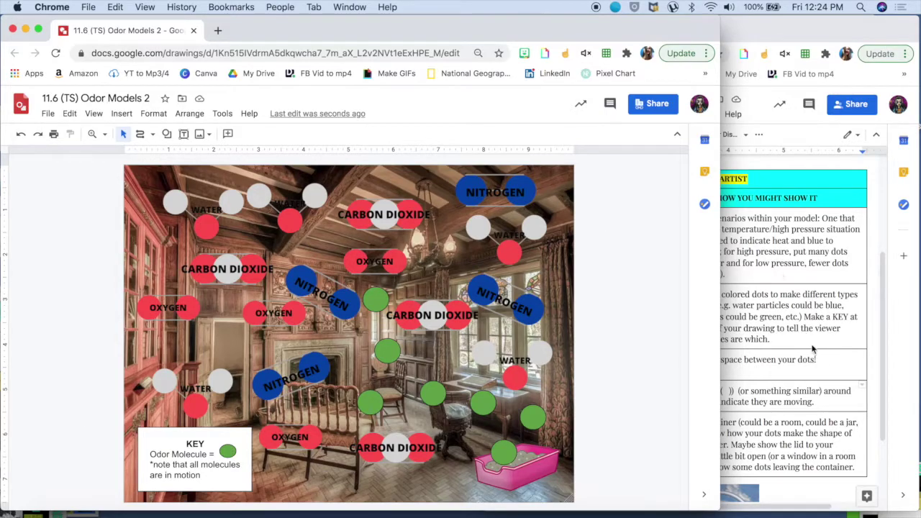
# Step: Highlight the directions document's requirements that gases take their container's shape and can be added to or removed from a container
pyautogui.click(825, 365)
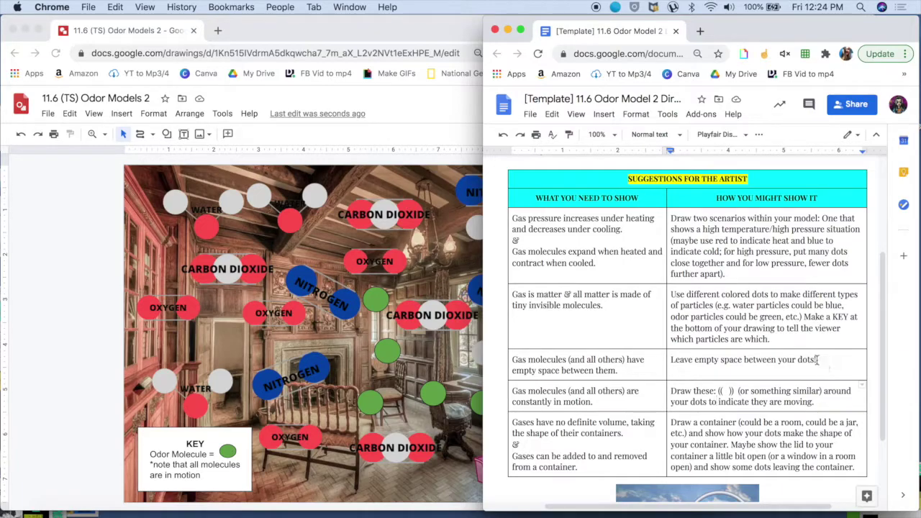
pyautogui.click(582, 466)
pyautogui.moveTo(583, 467); pyautogui.dragTo(514, 422)
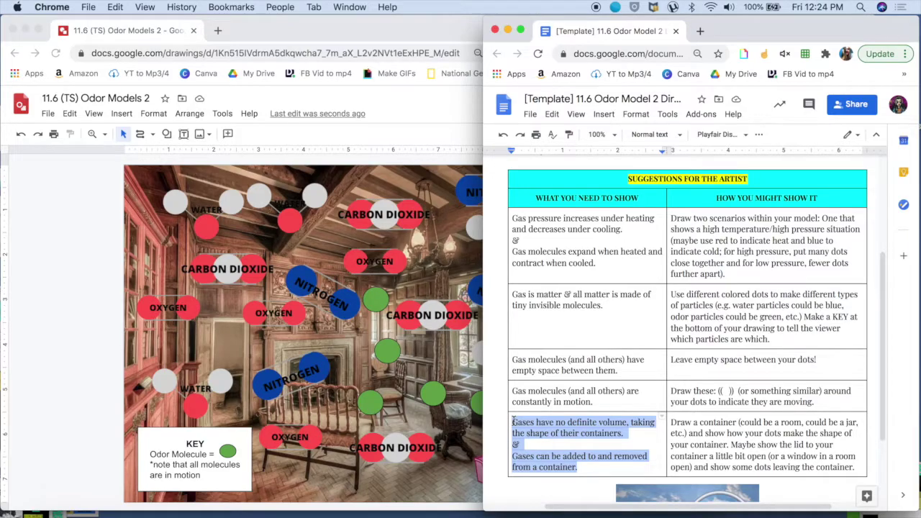
pyautogui.click(556, 455)
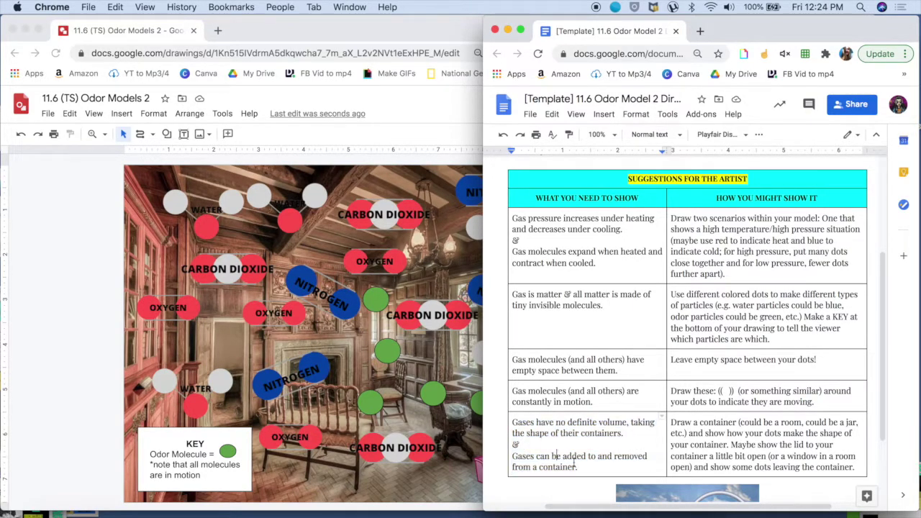
pyautogui.moveTo(575, 466); pyautogui.dragTo(514, 455)
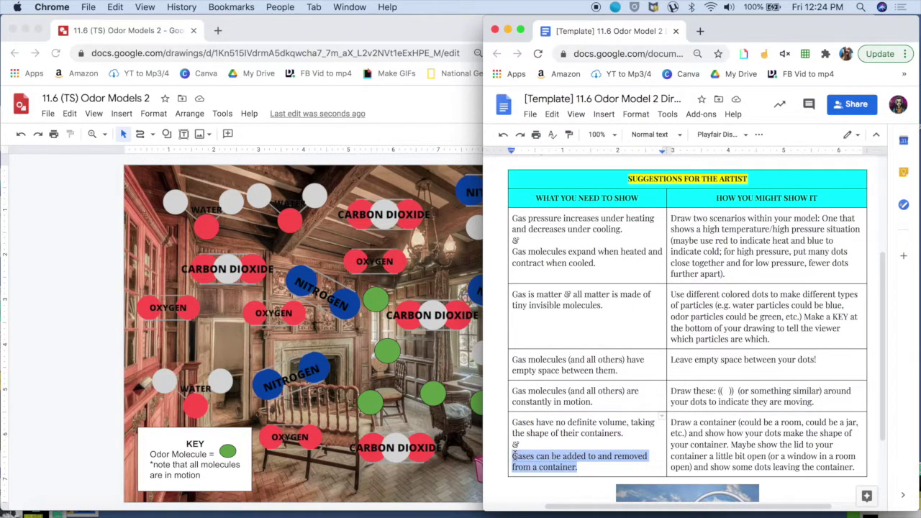
# Step: Shift the nitrogen, carbon dioxide and upper water molecules around the window to spread them out in the drawing
pyautogui.click(458, 366)
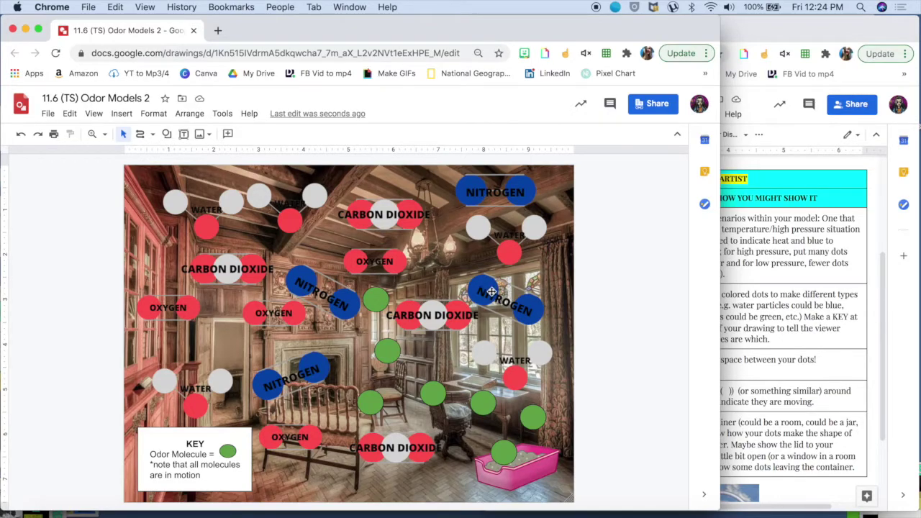
pyautogui.moveTo(492, 291); pyautogui.dragTo(511, 291)
pyautogui.click(450, 315)
pyautogui.moveTo(451, 315); pyautogui.dragTo(451, 324)
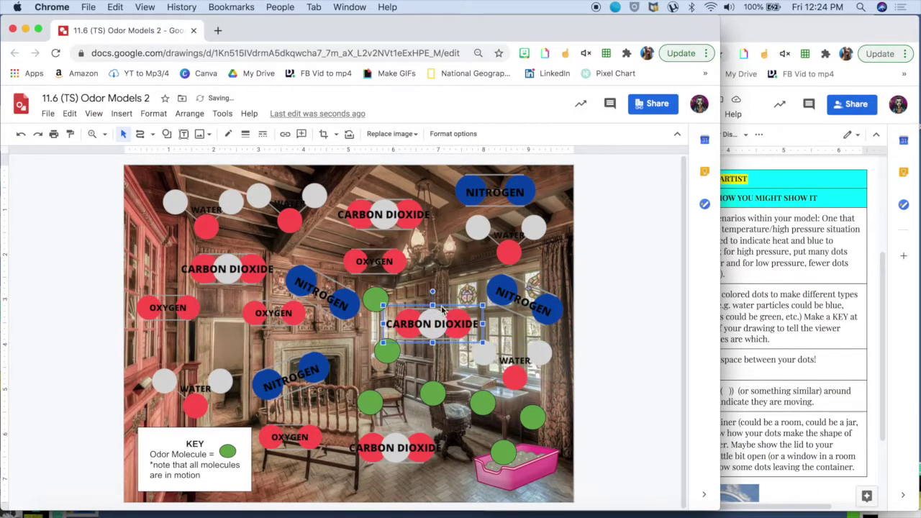
pyautogui.moveTo(504, 287); pyautogui.dragTo(445, 262)
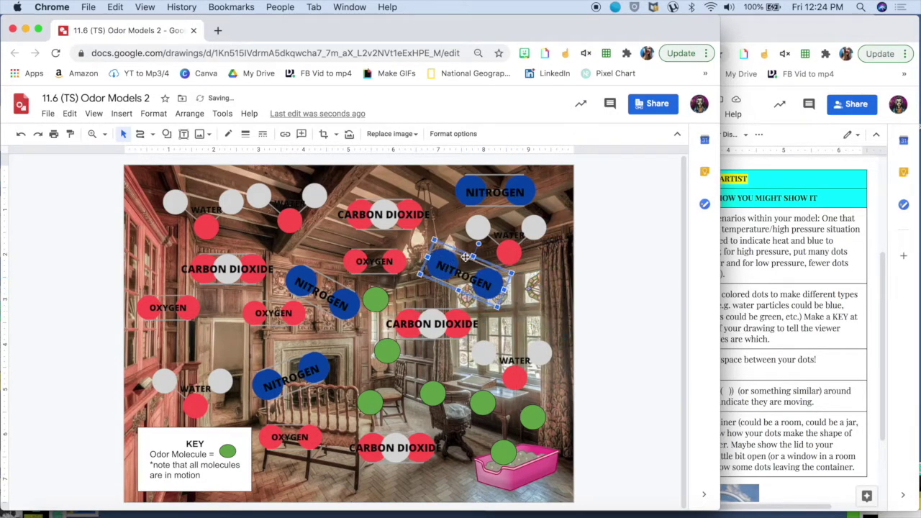
pyautogui.click(511, 242)
pyautogui.moveTo(511, 242); pyautogui.dragTo(523, 243)
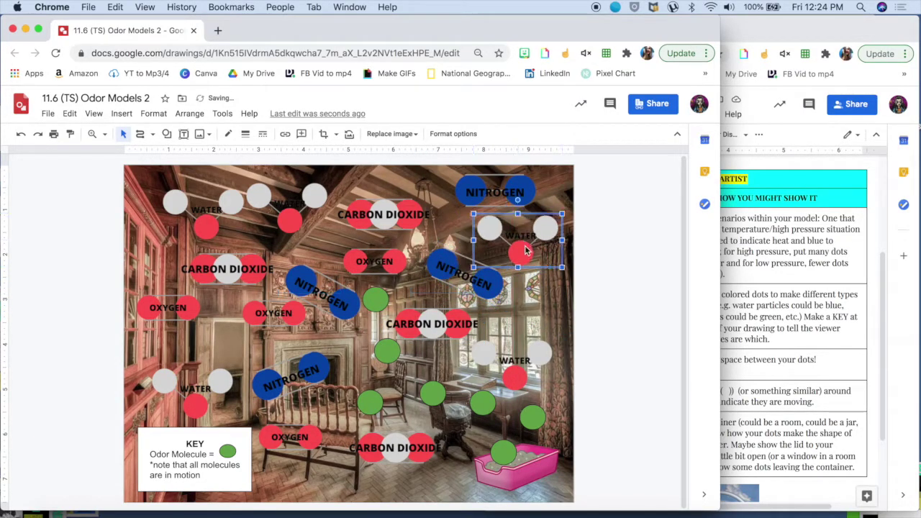
# Step: Move the water molecule in front of the window to the doorway area beside the fireplace, below the oxygen molecules
pyautogui.click(554, 304)
pyautogui.click(511, 372)
pyautogui.doubleClick(510, 373)
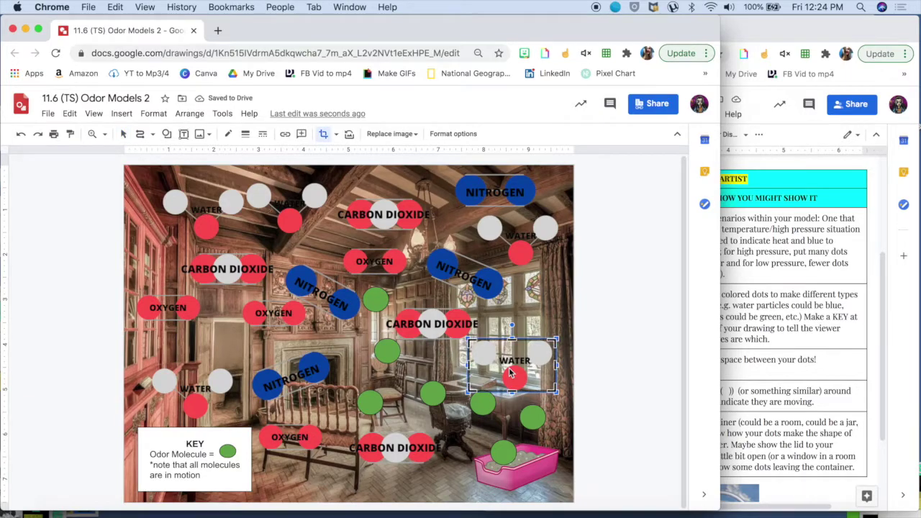
pyautogui.click(517, 363)
pyautogui.press('Escape')
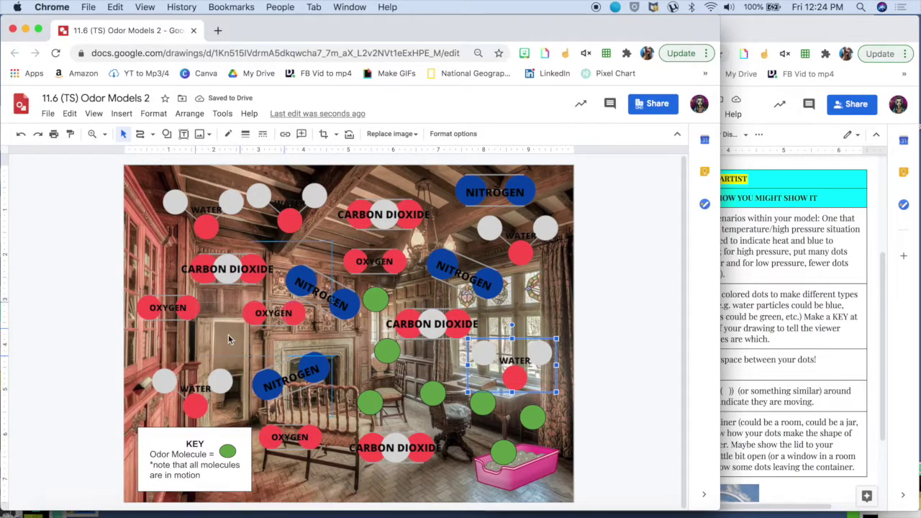
pyautogui.hotkey('ctrl', 'c')
pyautogui.hotkey('ctrl', 'v')
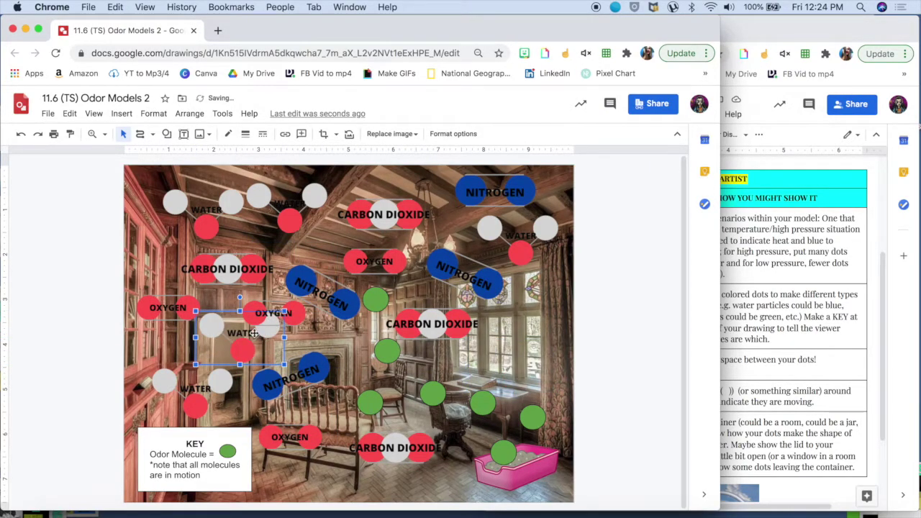
# Step: Shrink the carbon dioxide molecule beside the window, tilt it diagonally and place it within the window panes
pyautogui.click(438, 328)
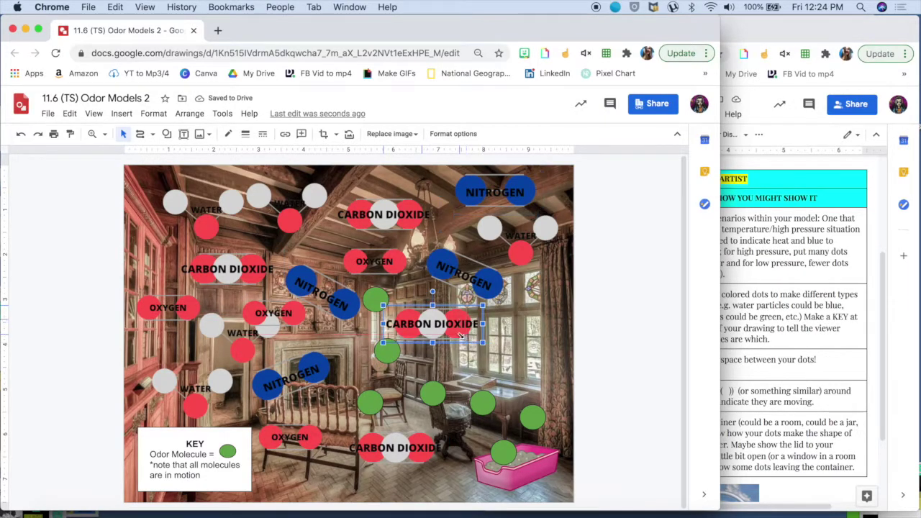
pyautogui.moveTo(483, 342); pyautogui.dragTo(421, 319)
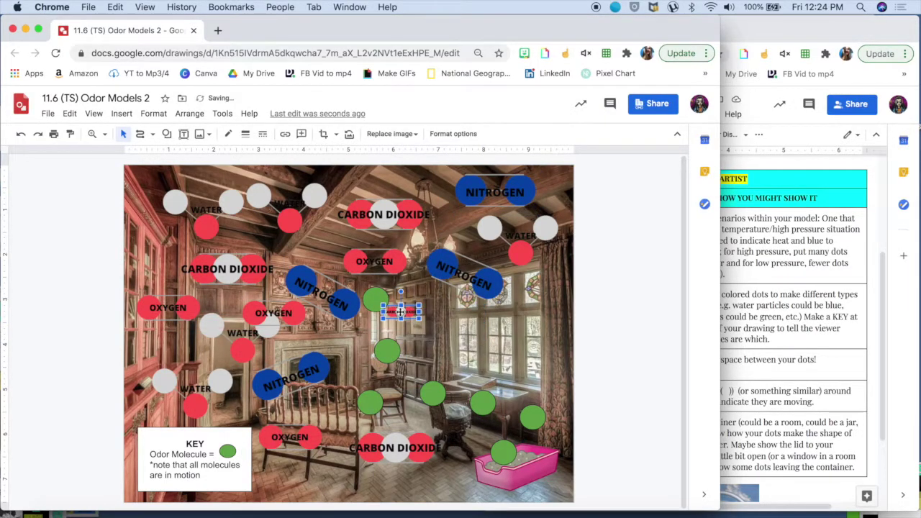
pyautogui.moveTo(401, 311); pyautogui.dragTo(512, 325)
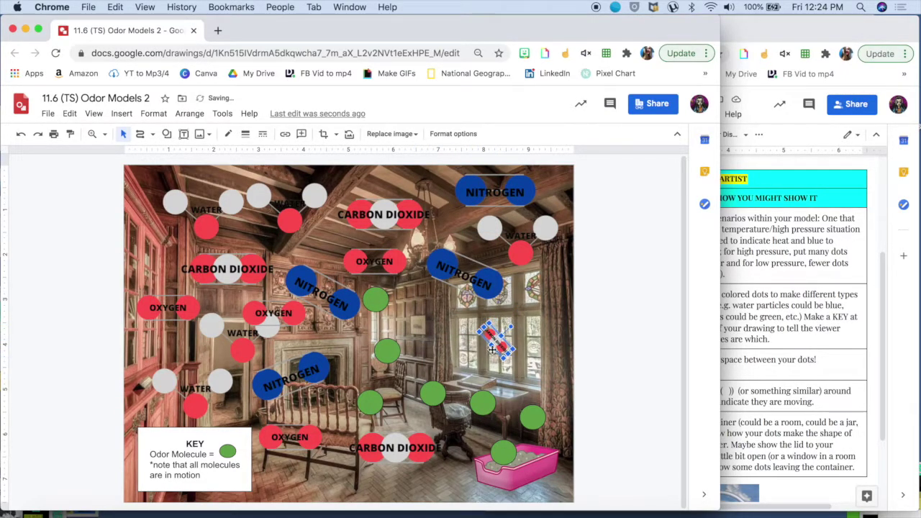
pyautogui.moveTo(506, 358); pyautogui.dragTo(507, 348)
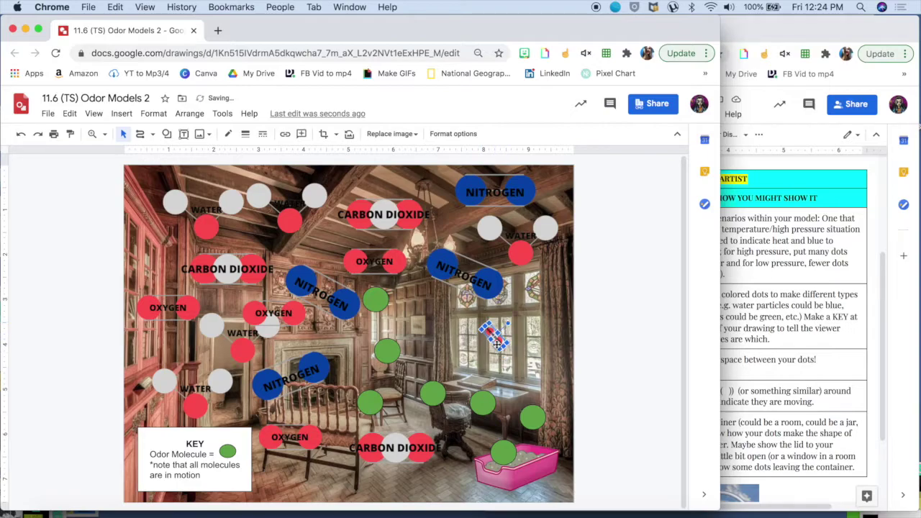
pyautogui.click(469, 337)
# Step: Shrink the tilted nitrogen molecule above the window, rotate it to nearly upright and place it at the window's right edge
pyautogui.click(451, 282)
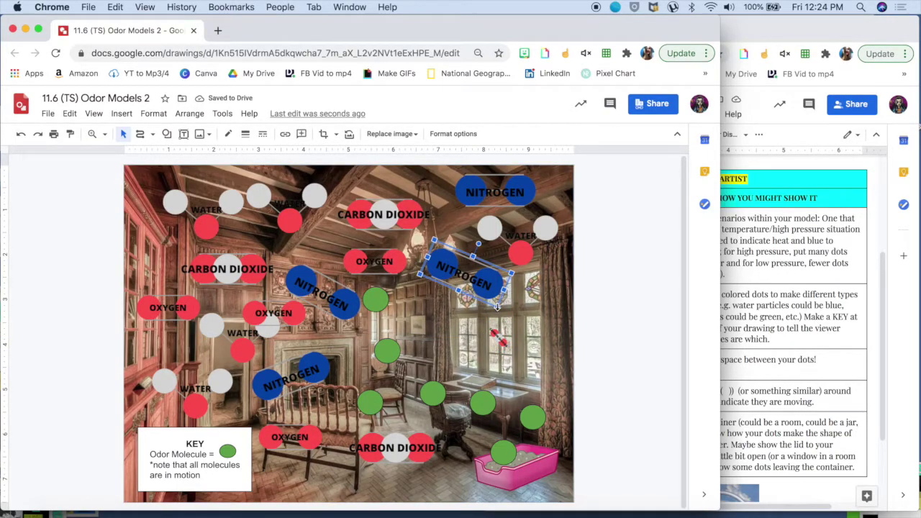
pyautogui.moveTo(498, 305); pyautogui.dragTo(528, 350)
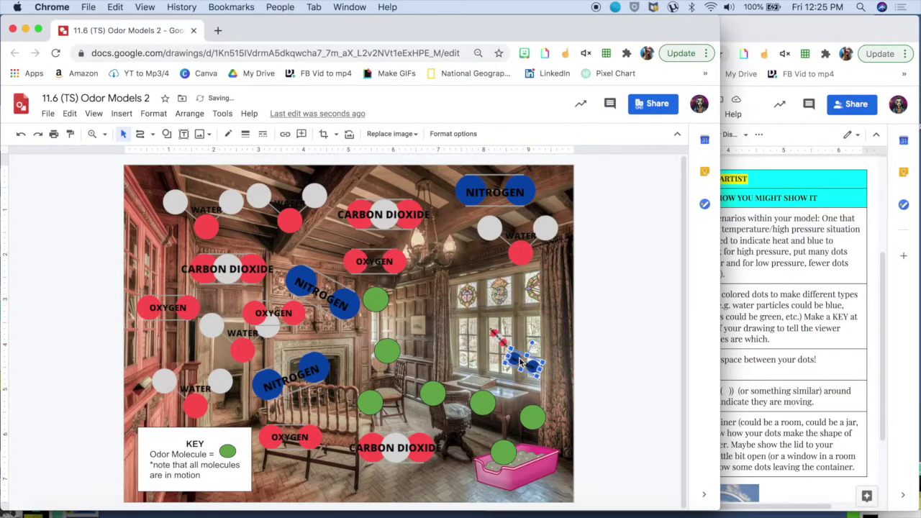
pyautogui.moveTo(514, 352); pyautogui.dragTo(551, 353)
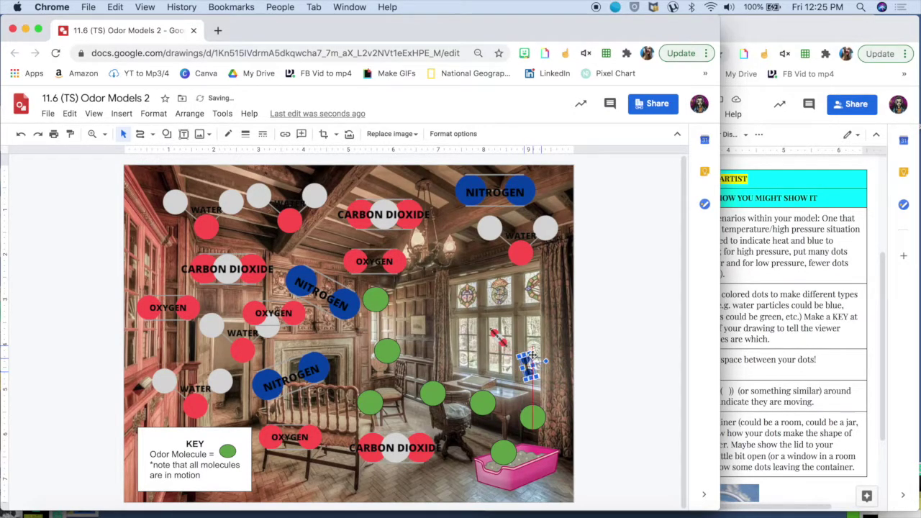
pyautogui.click(472, 253)
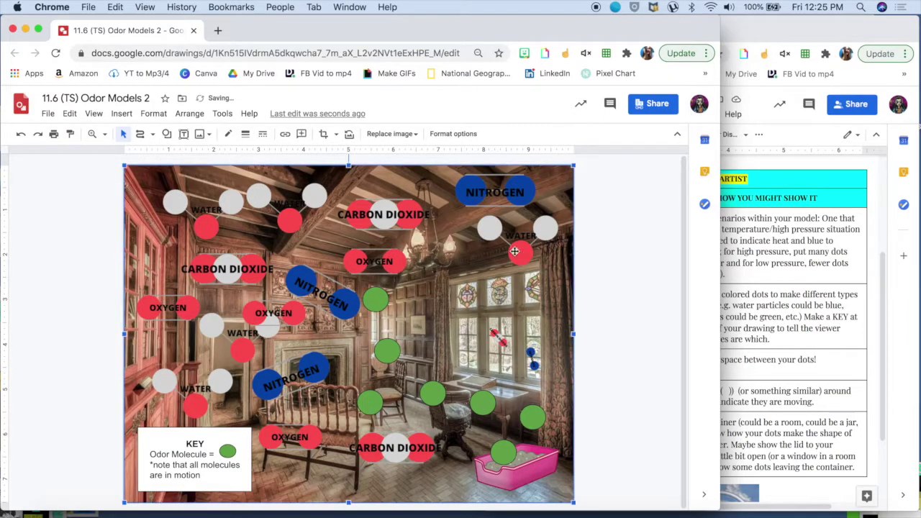
# Step: Shrink the water molecule above the window and place it in the window's left pane
pyautogui.click(517, 251)
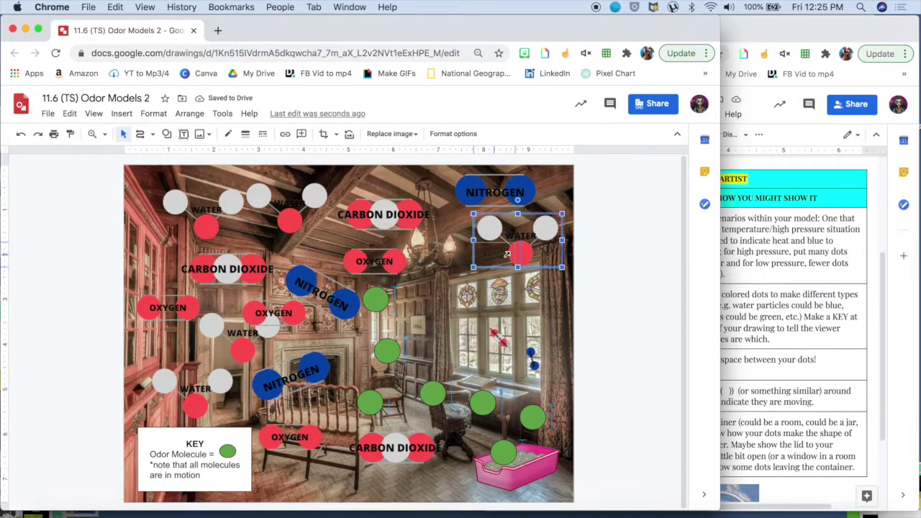
pyautogui.moveTo(491, 265); pyautogui.dragTo(497, 254)
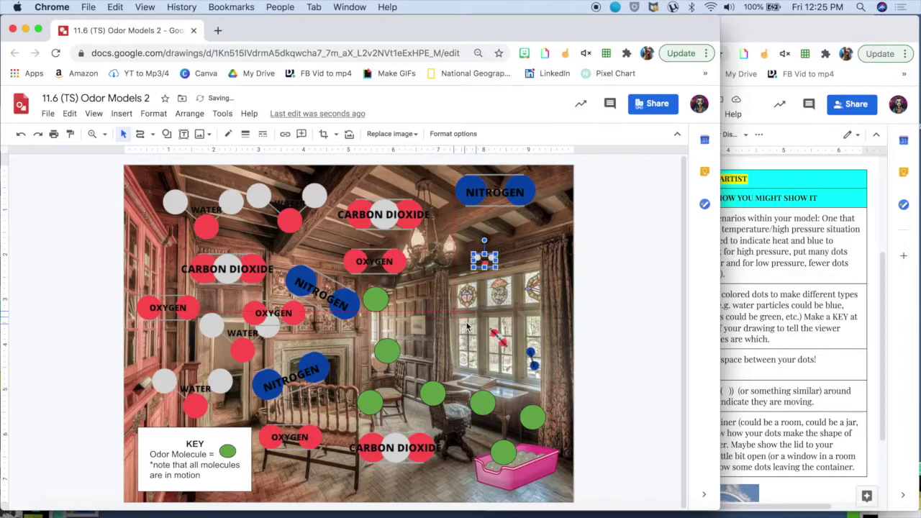
pyautogui.moveTo(468, 327); pyautogui.dragTo(465, 349)
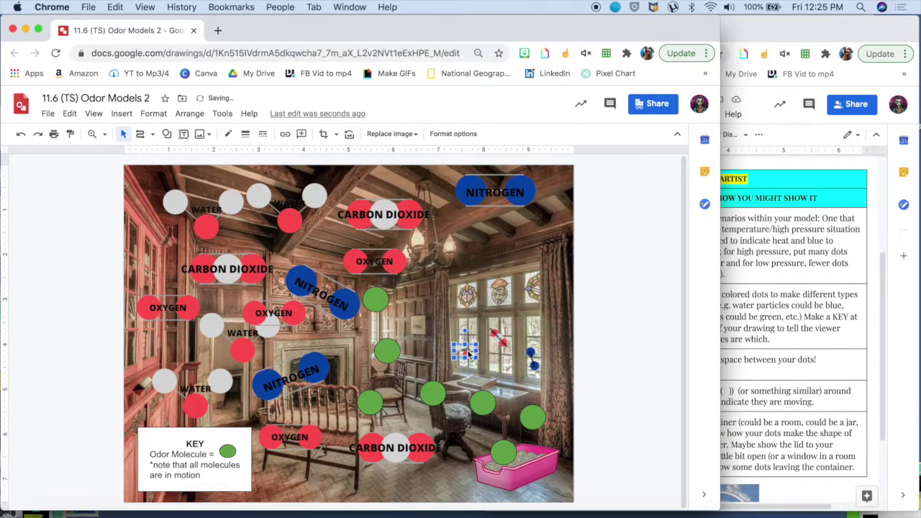
pyautogui.click(438, 339)
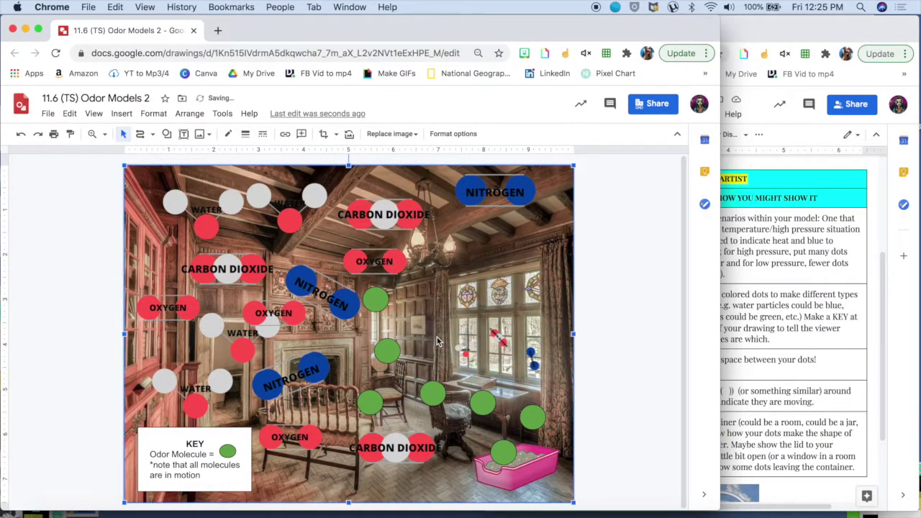
# Step: Move the oxygen molecule by the chandelier above the window, and space the tilted nitrogen molecule and uppermost green dot farther apart
pyautogui.moveTo(383, 264); pyautogui.dragTo(478, 258)
pyautogui.click(337, 272)
pyautogui.moveTo(337, 272); pyautogui.dragTo(359, 237)
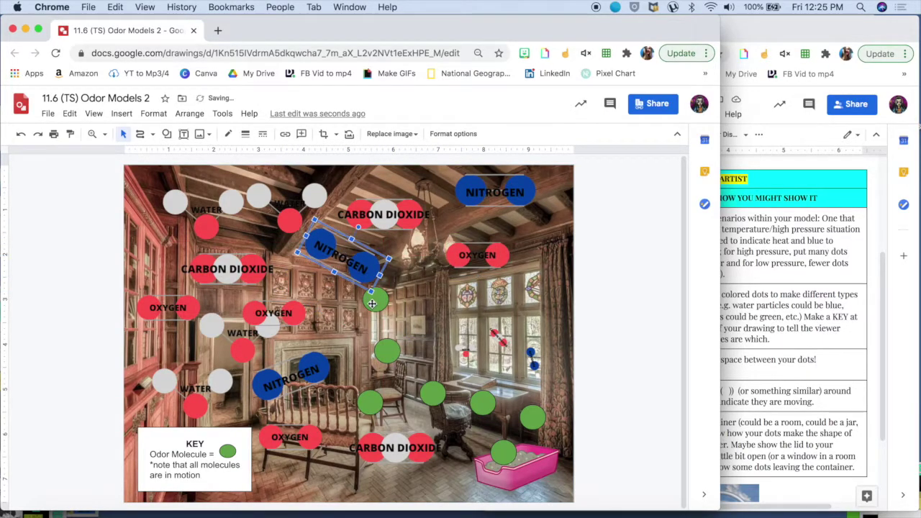
pyautogui.click(373, 306)
pyautogui.moveTo(373, 306); pyautogui.dragTo(373, 314)
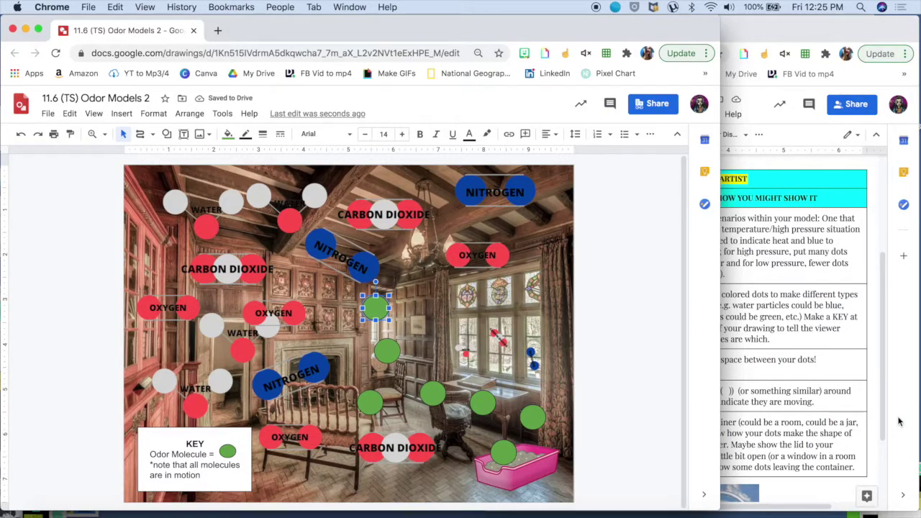
# Step: Highlight the directions document's requirement about gas pressure and gas molecules changing with heating and cooling
pyautogui.click(837, 368)
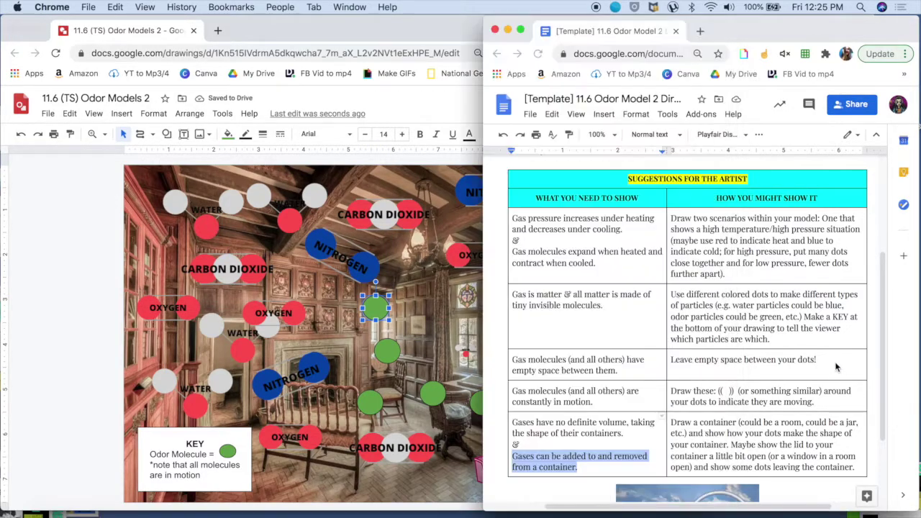
pyautogui.click(632, 437)
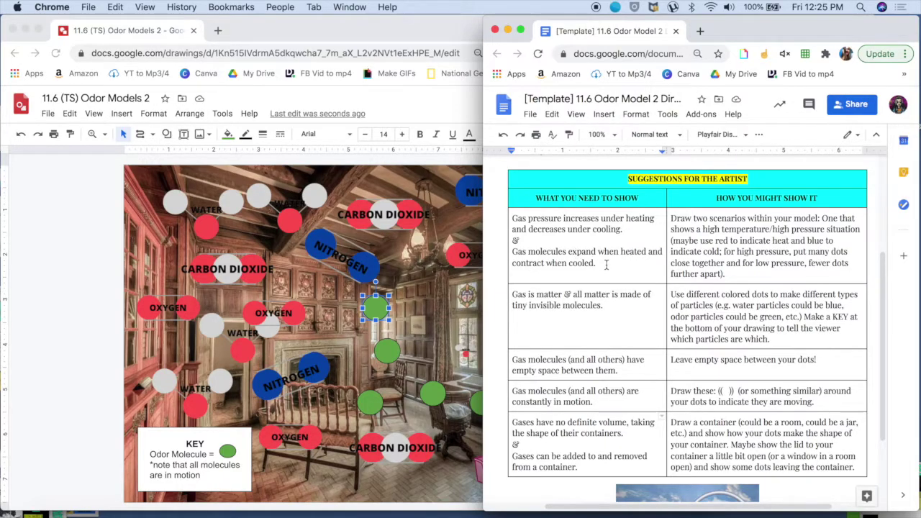
pyautogui.moveTo(596, 264); pyautogui.dragTo(513, 218)
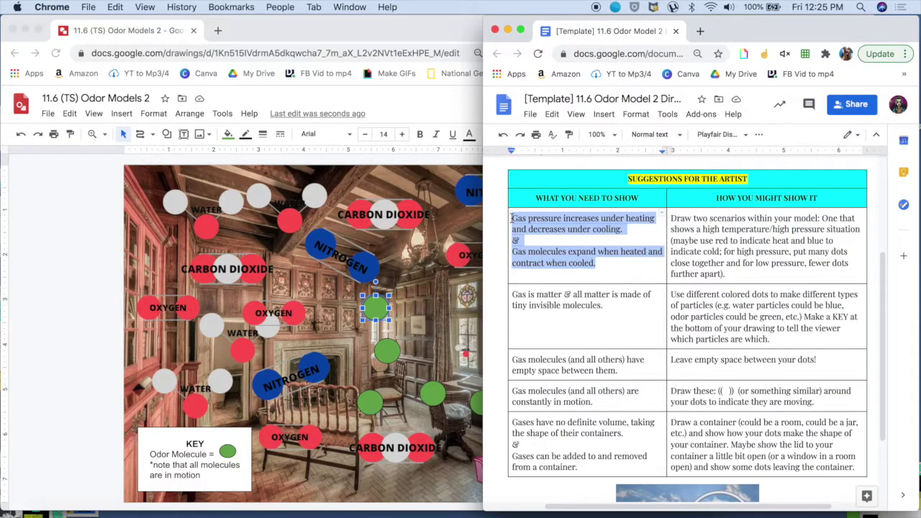
# Step: Check the odor model drawing against the directions document's suggestions for showing gas pressure and heating or cooling
pyautogui.click(83, 234)
pyautogui.click(644, 306)
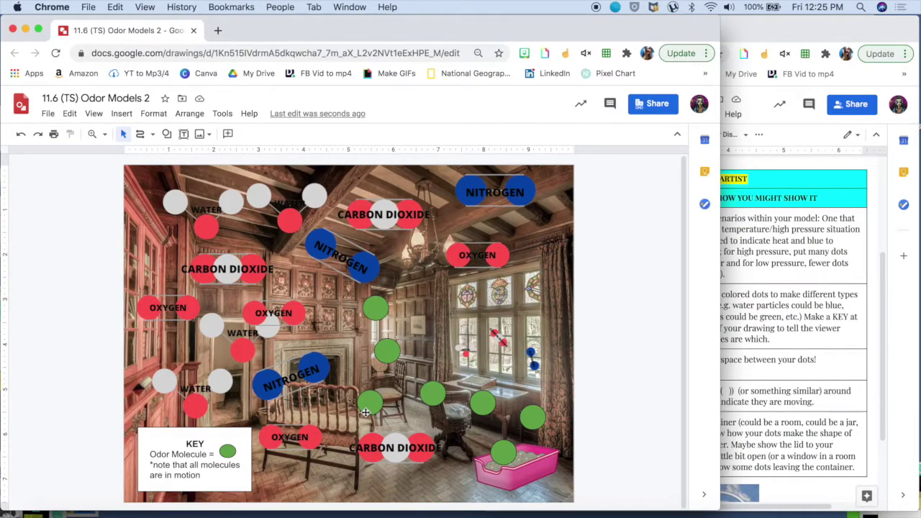
pyautogui.click(780, 290)
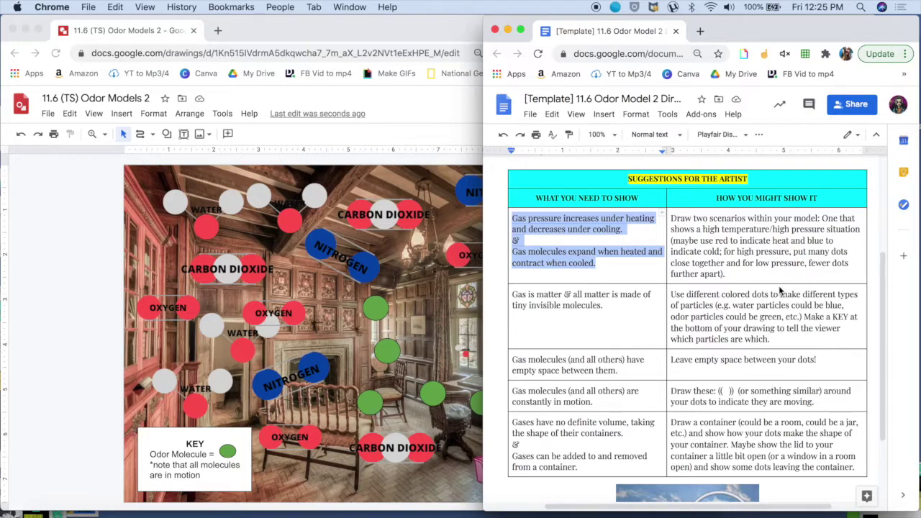
pyautogui.click(54, 239)
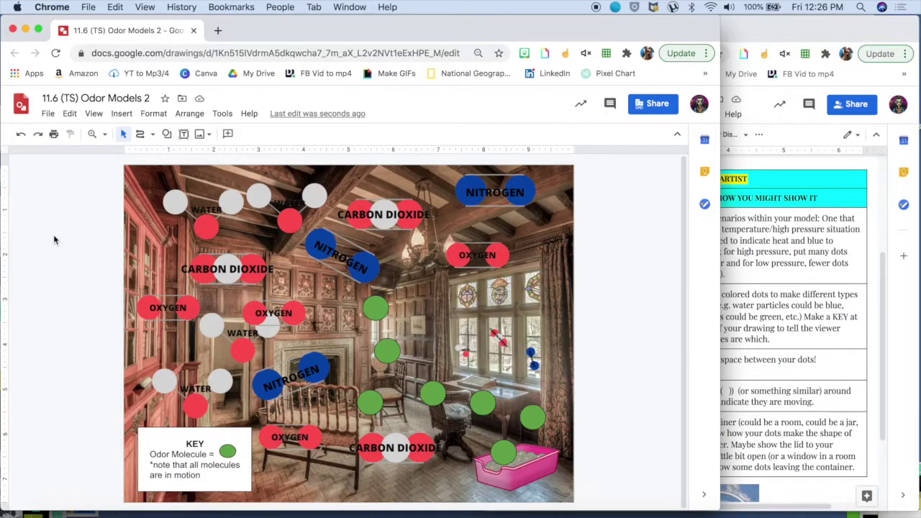
pyautogui.click(483, 403)
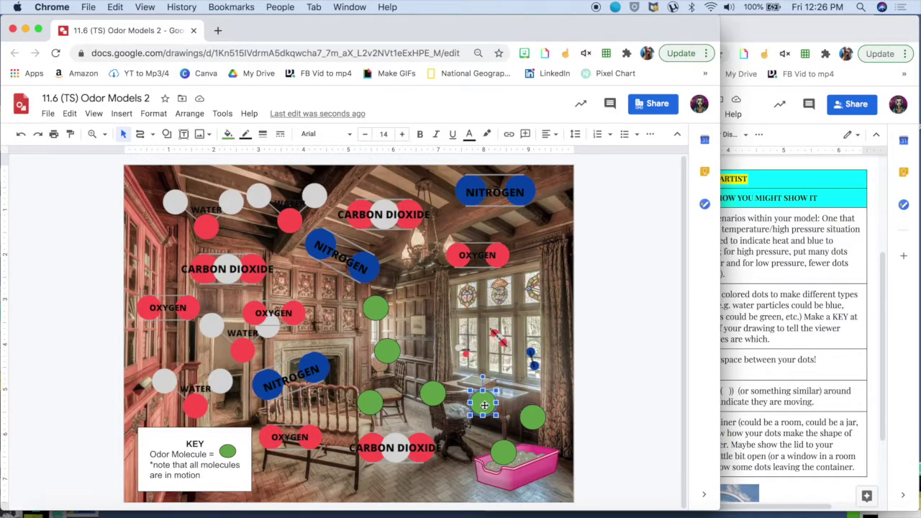
pyautogui.rightClick(485, 405)
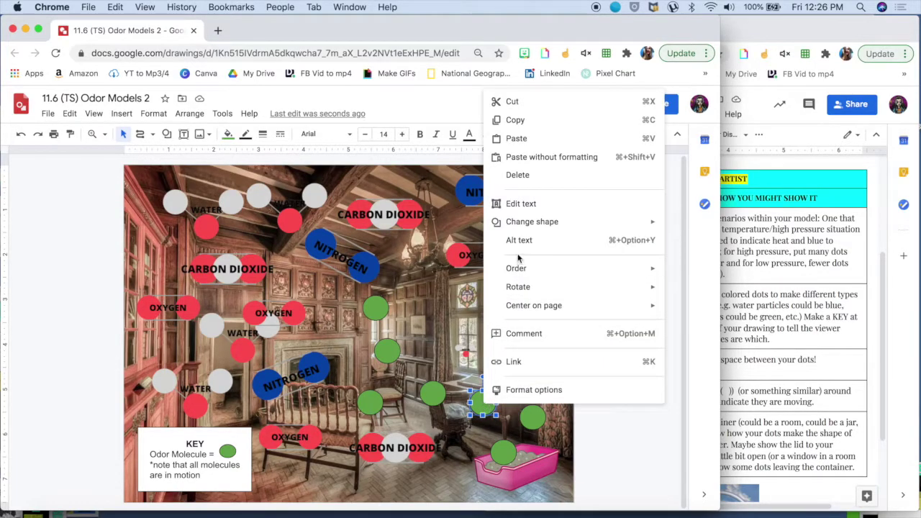
pyautogui.moveTo(530, 272)
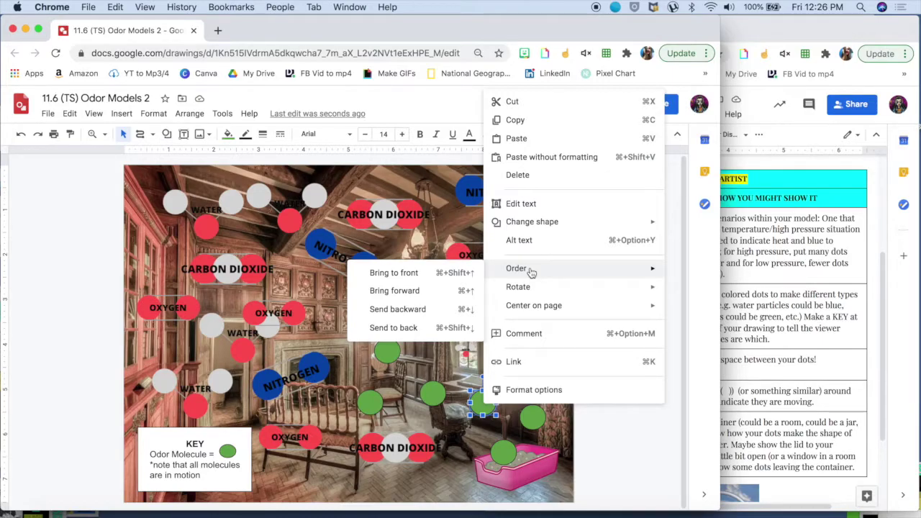
pyautogui.click(58, 231)
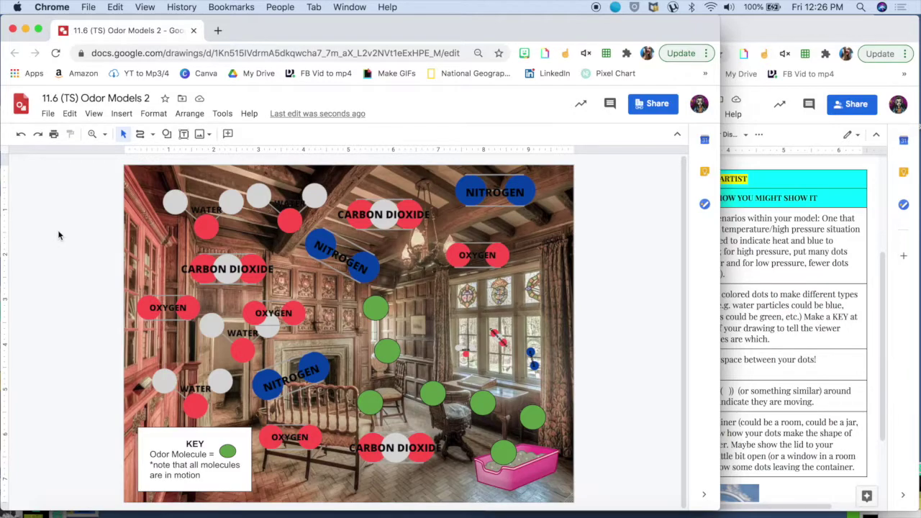